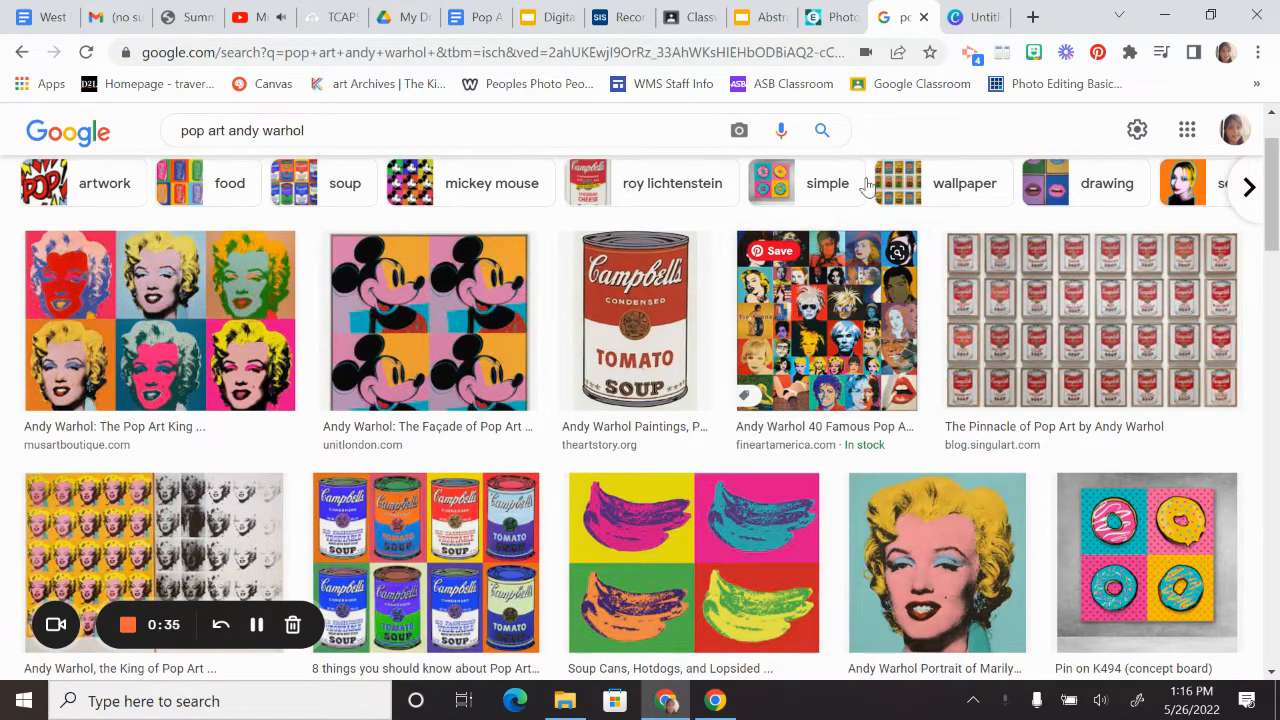
Compare the glue bottle photo in Pixlr with its background-free cutout in Canva, ending back in Pixlr.
{"action": "left_click", "coordinate": [835, 17]}
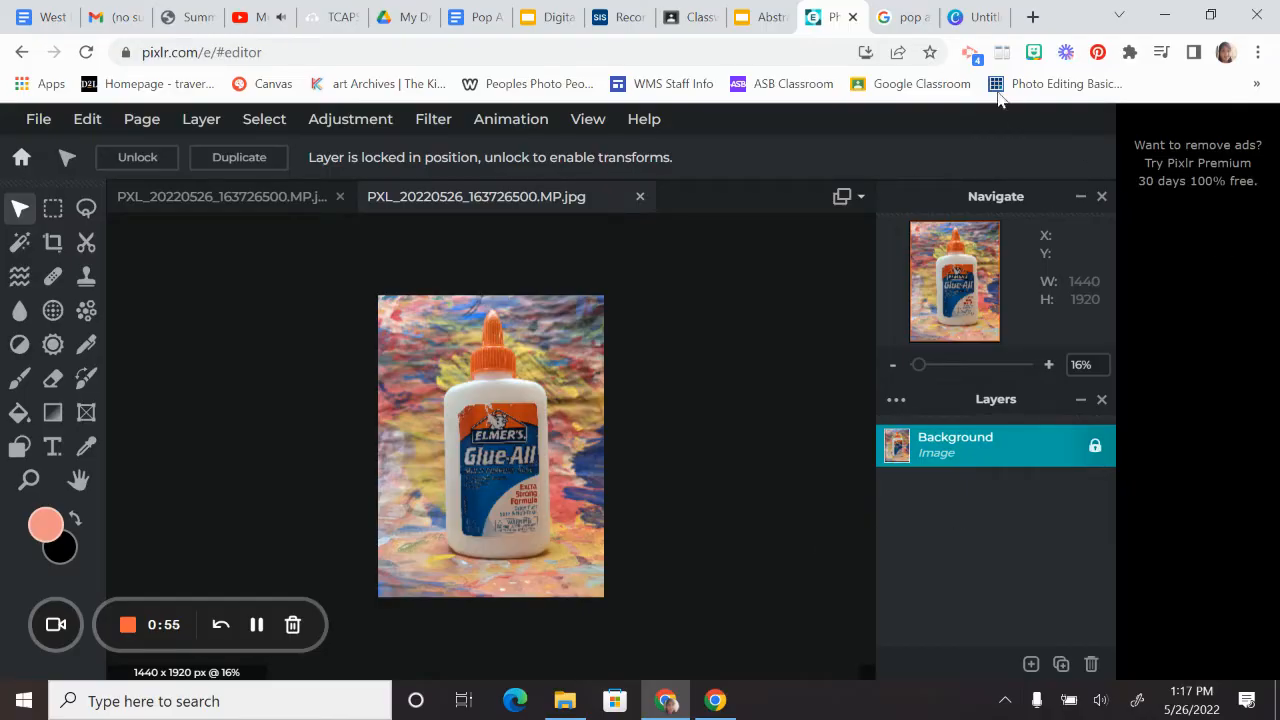
{"action": "left_click", "coordinate": [972, 18]}
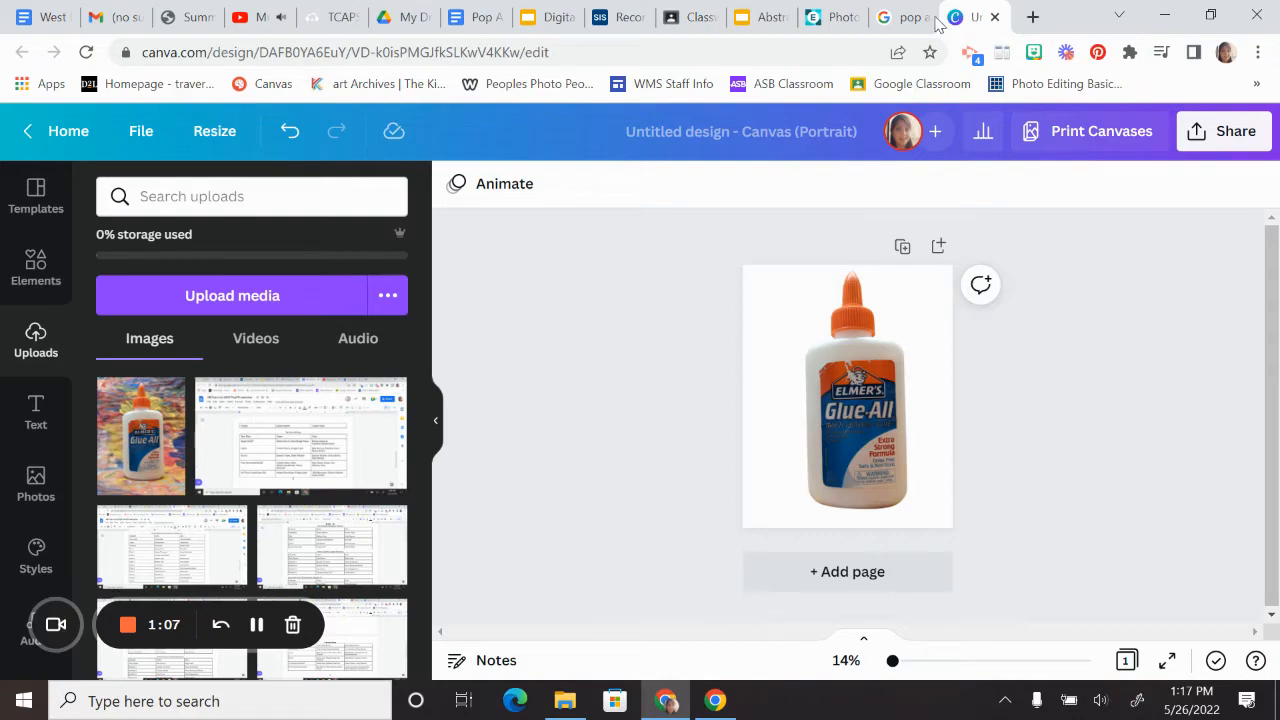
{"action": "left_click", "coordinate": [833, 22]}
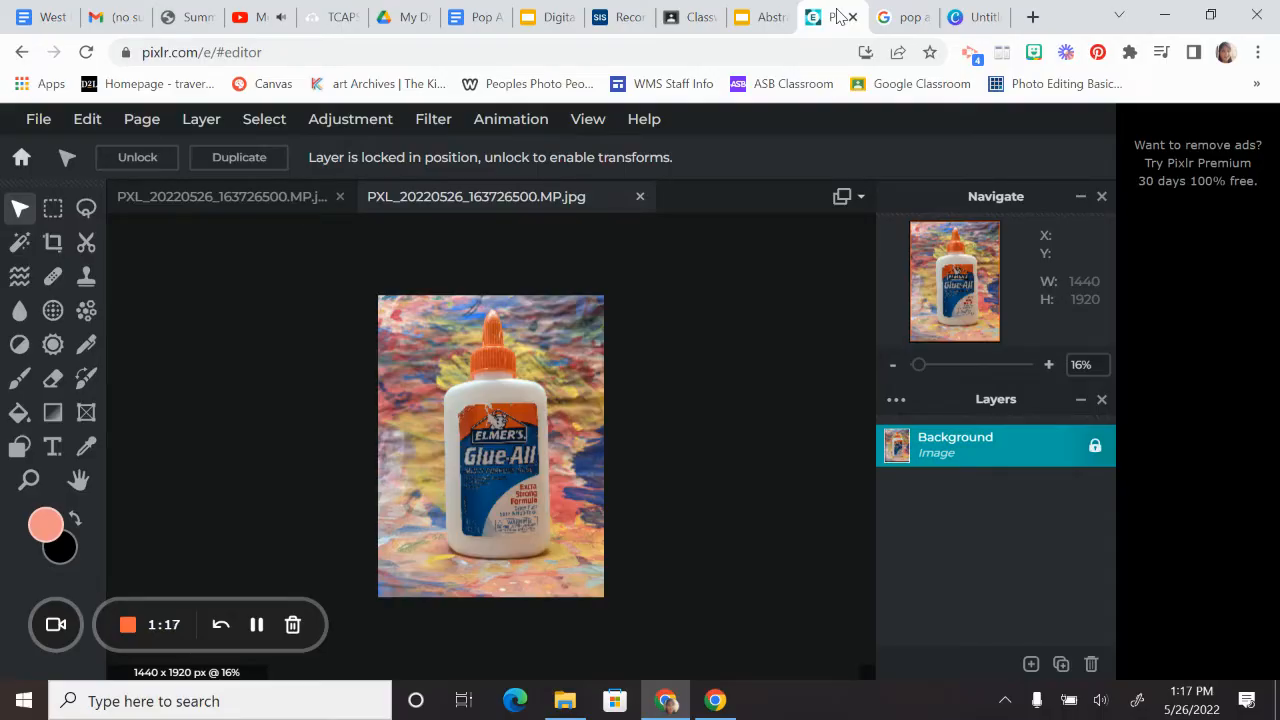
Apply the Violiin effect from the effect library's Colors category to the Background photo.
{"action": "left_click", "coordinate": [436, 122]}
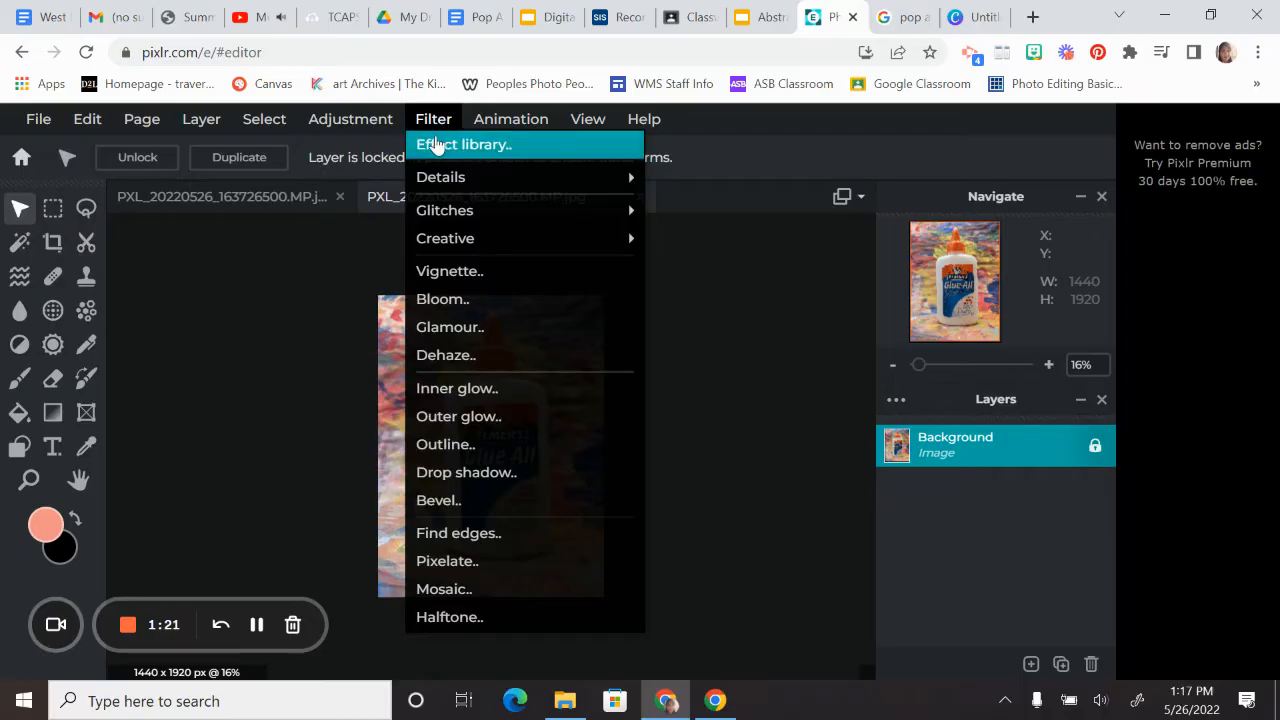
{"action": "left_click", "coordinate": [440, 146]}
{"action": "scroll", "coordinate": [1095, 285], "scroll_direction": "down", "scroll_amount": 1}
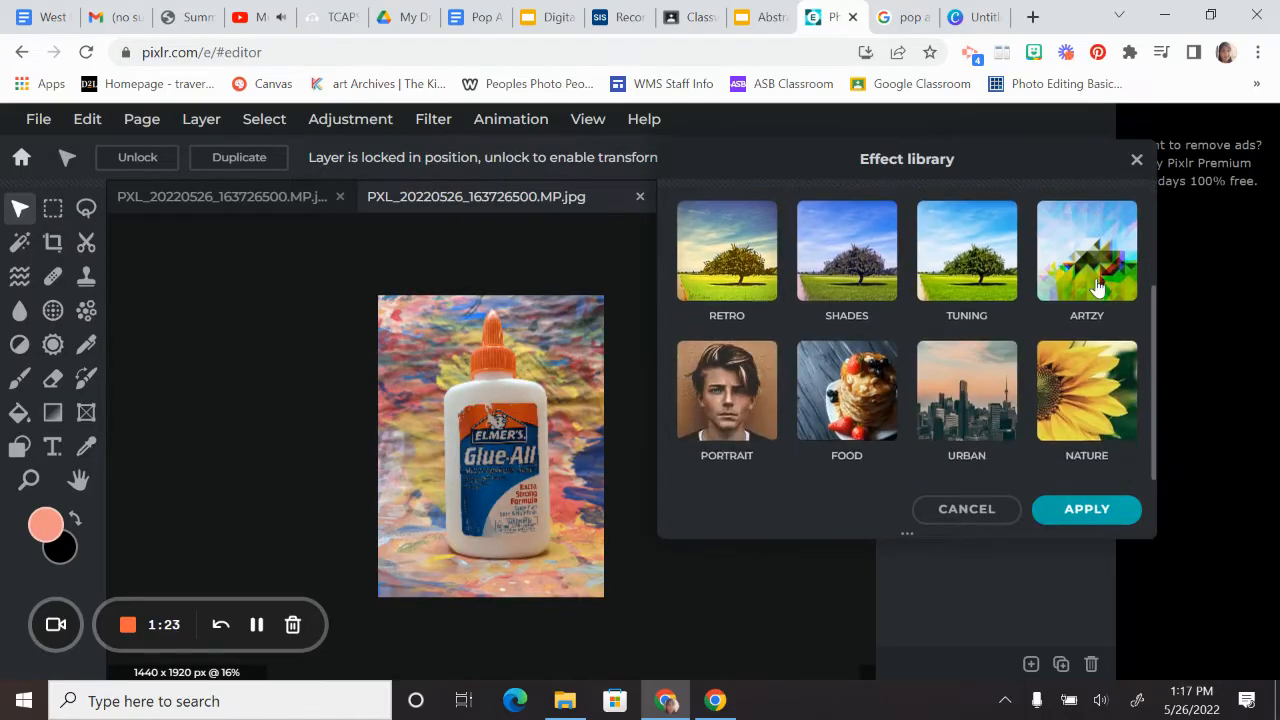
{"action": "scroll", "coordinate": [1098, 287], "scroll_direction": "up", "scroll_amount": 1}
{"action": "left_click", "coordinate": [1095, 287]}
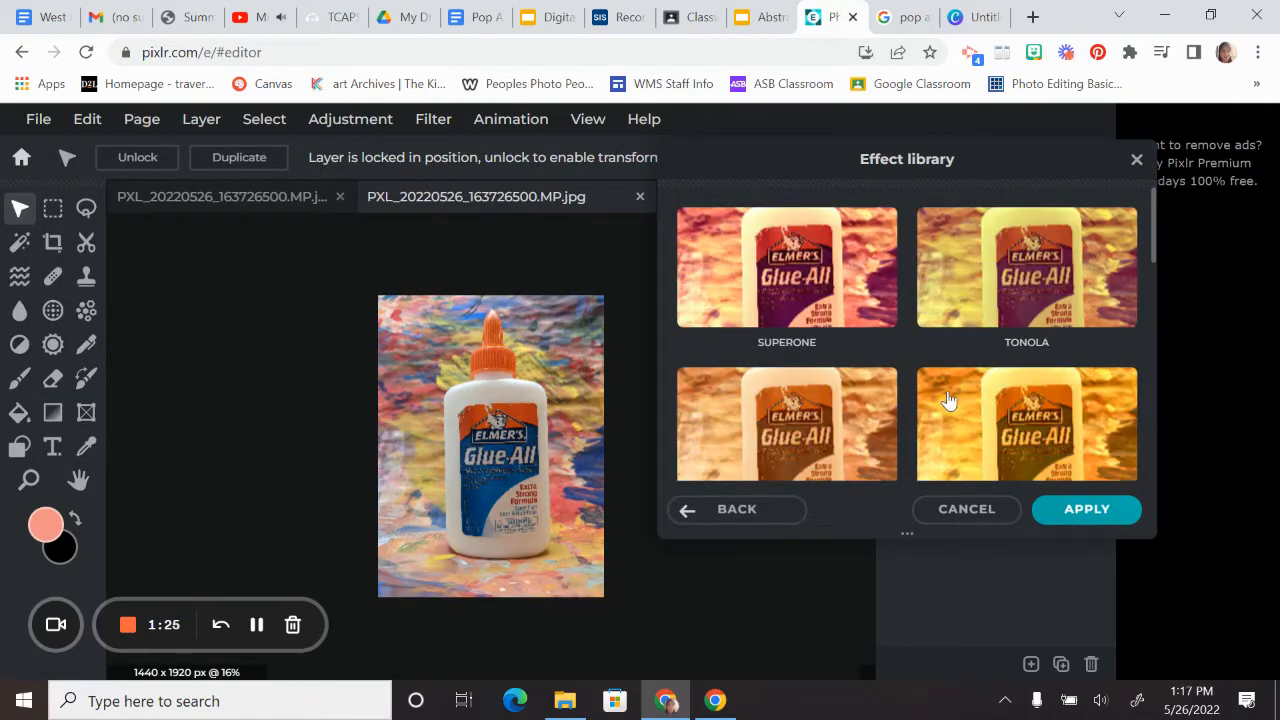
{"action": "scroll", "coordinate": [848, 400], "scroll_direction": "down", "scroll_amount": 3}
{"action": "scroll", "coordinate": [848, 400], "scroll_direction": "down", "scroll_amount": 5}
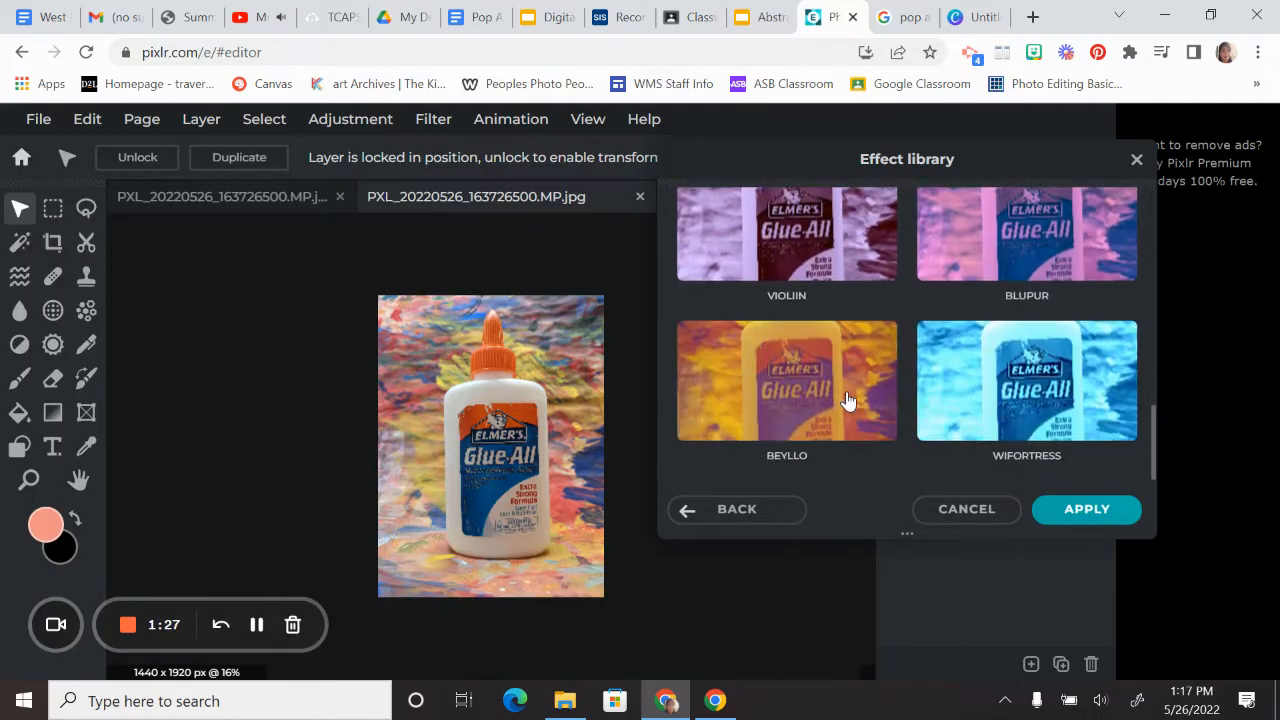
{"action": "scroll", "coordinate": [848, 400], "scroll_direction": "up", "scroll_amount": 1}
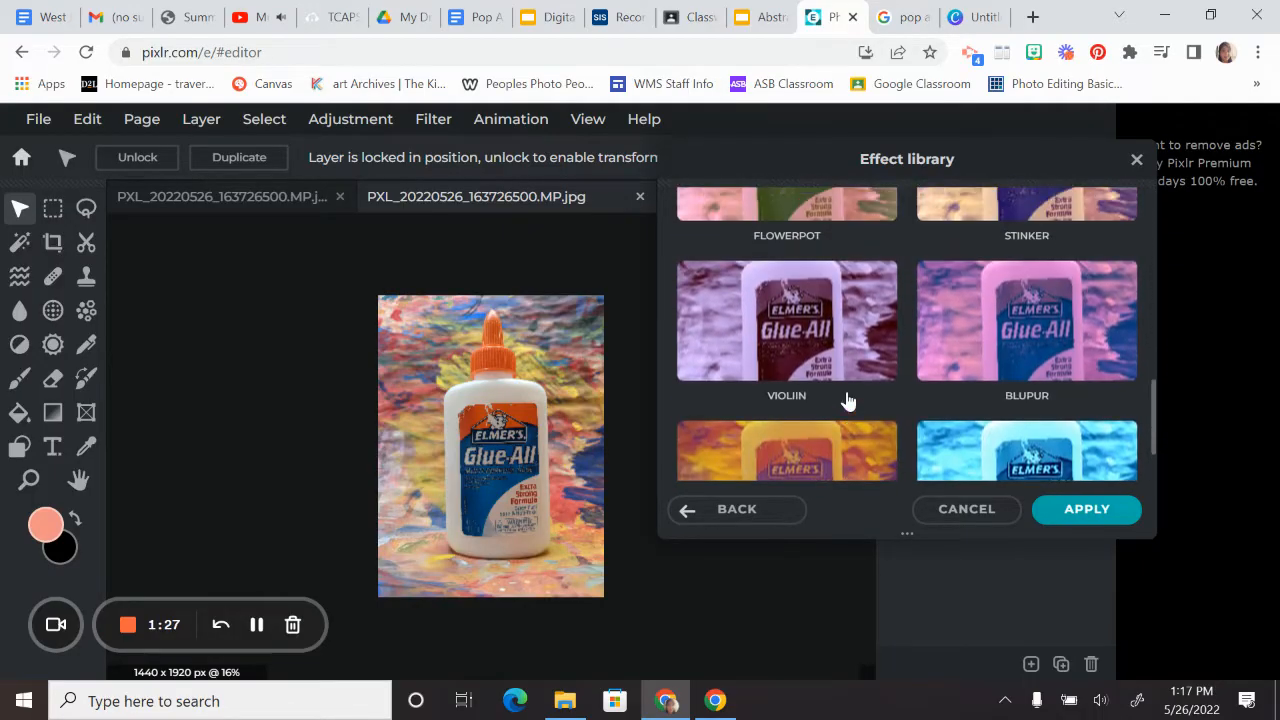
{"action": "left_click", "coordinate": [788, 335]}
{"action": "left_click", "coordinate": [1075, 509]}
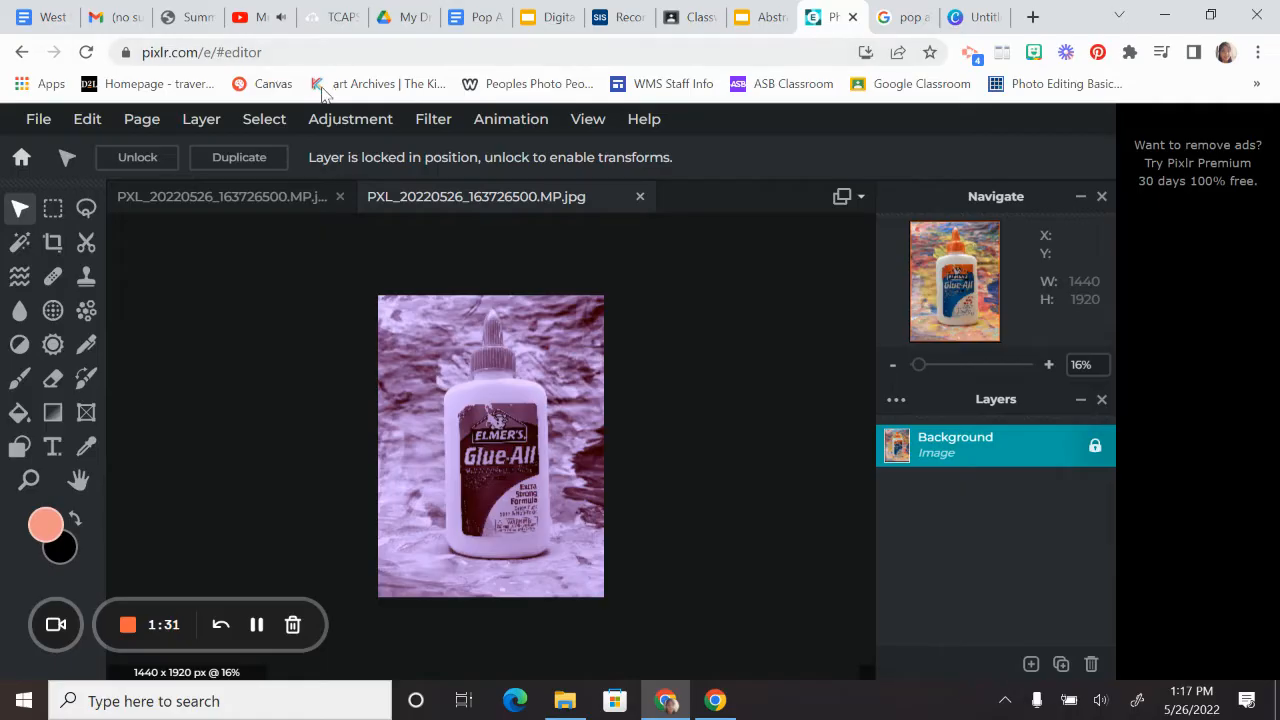
Adjust the Background's temperature to about 93 and shift its tint strongly towards magenta.
{"action": "left_click", "coordinate": [337, 122]}
{"action": "left_click", "coordinate": [381, 263]}
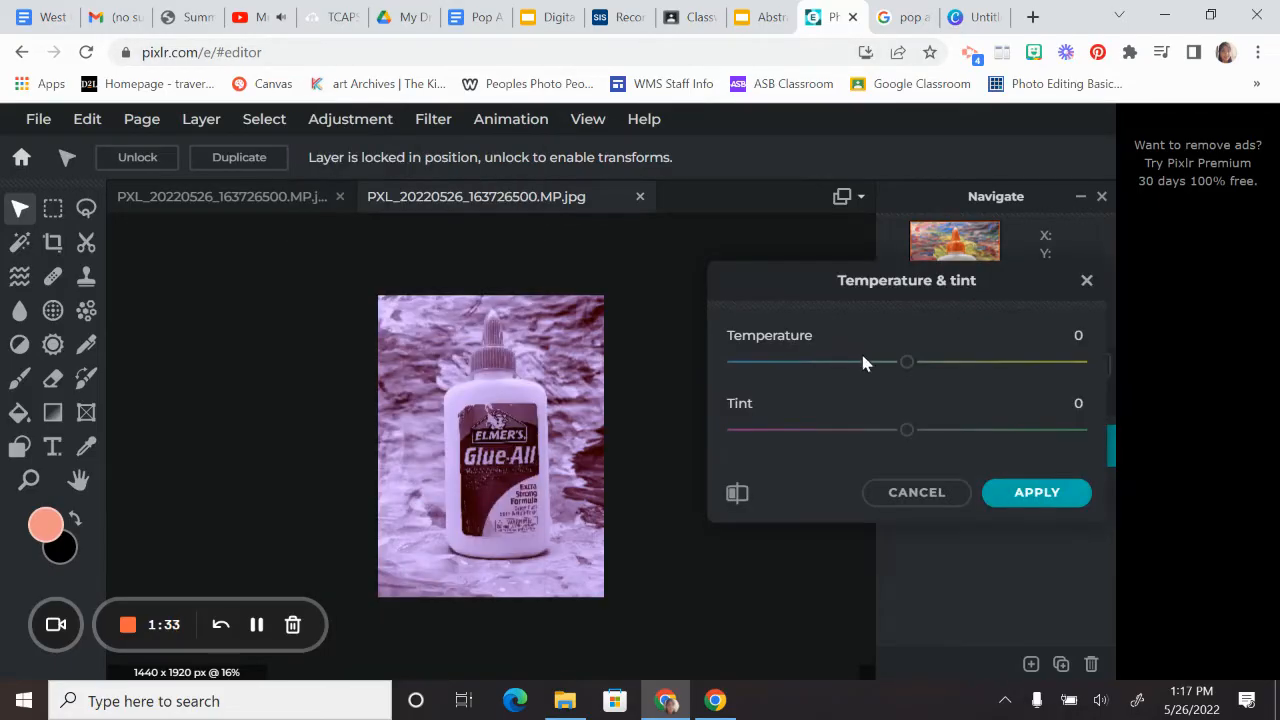
{"action": "left_click_drag", "start_coordinate": [907, 362], "coordinate": [966, 376]}
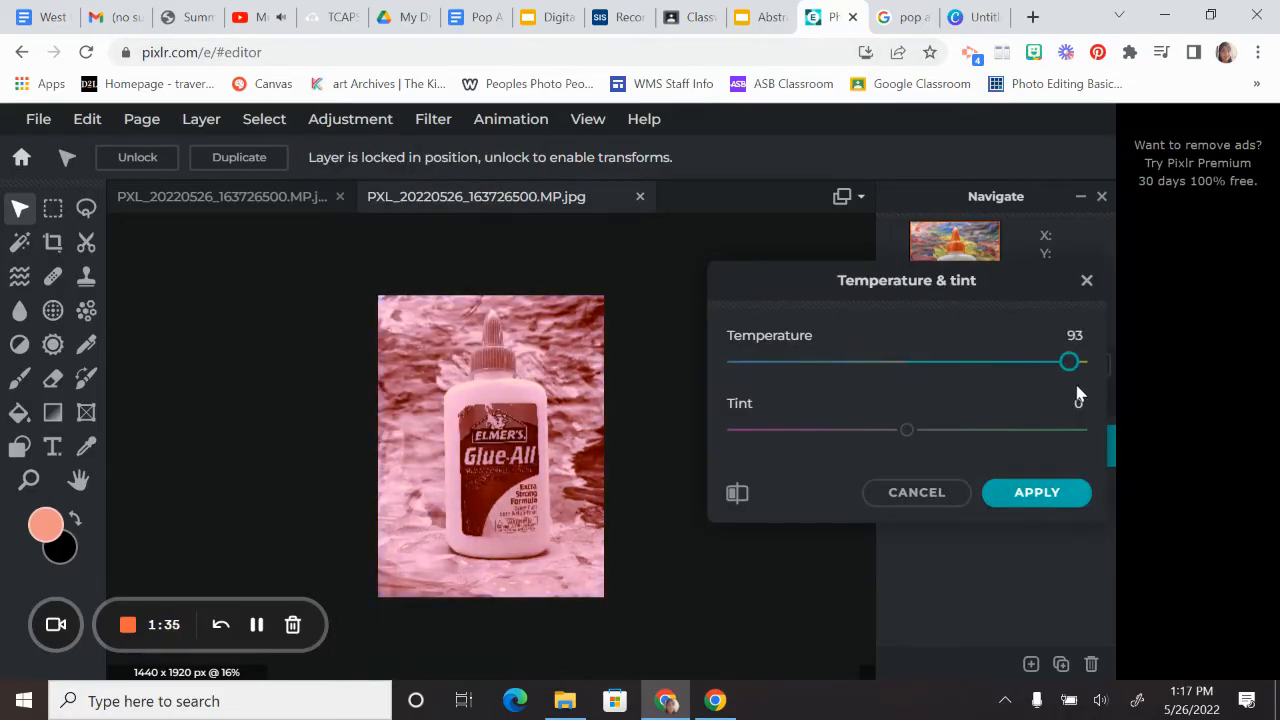
{"action": "left_click_drag", "start_coordinate": [907, 432], "coordinate": [749, 432]}
{"action": "left_click", "coordinate": [1035, 492]}
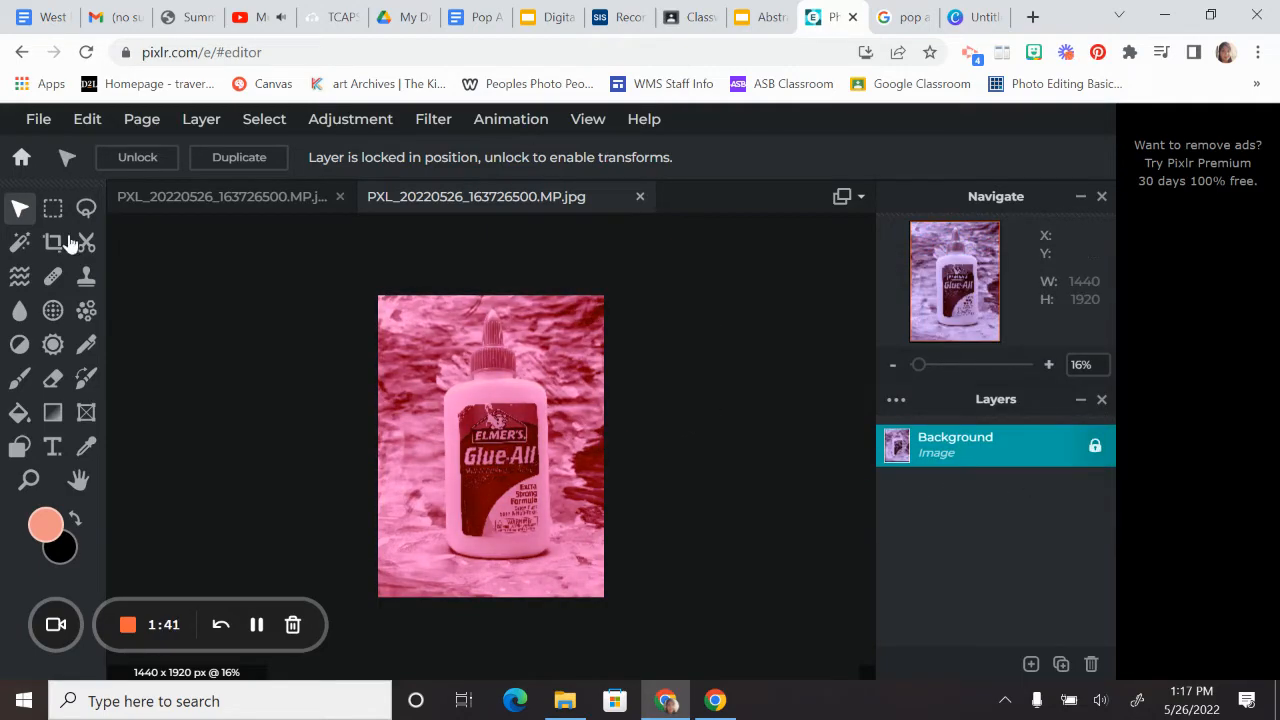
Add the "Untitled design (36)" cutout image from Downloads as a new layer.
{"action": "left_click", "coordinate": [201, 122]}
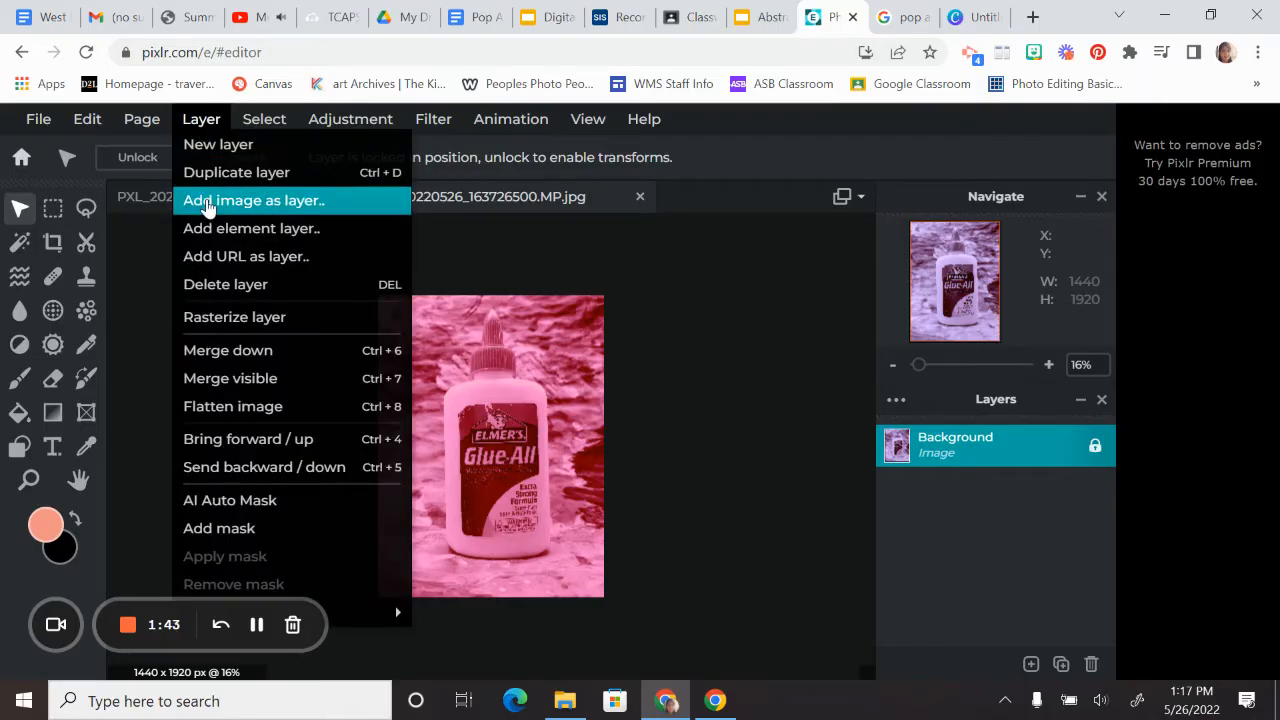
{"action": "left_click", "coordinate": [218, 203]}
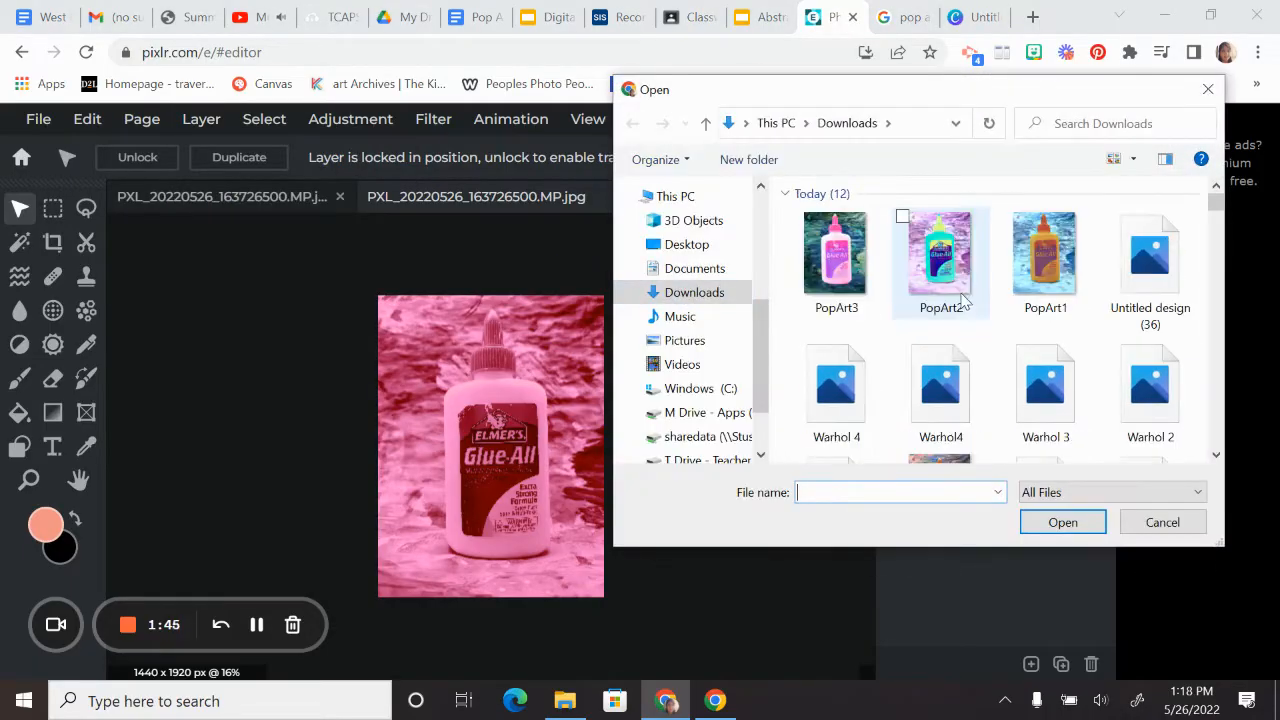
{"action": "double_click", "coordinate": [1130, 295]}
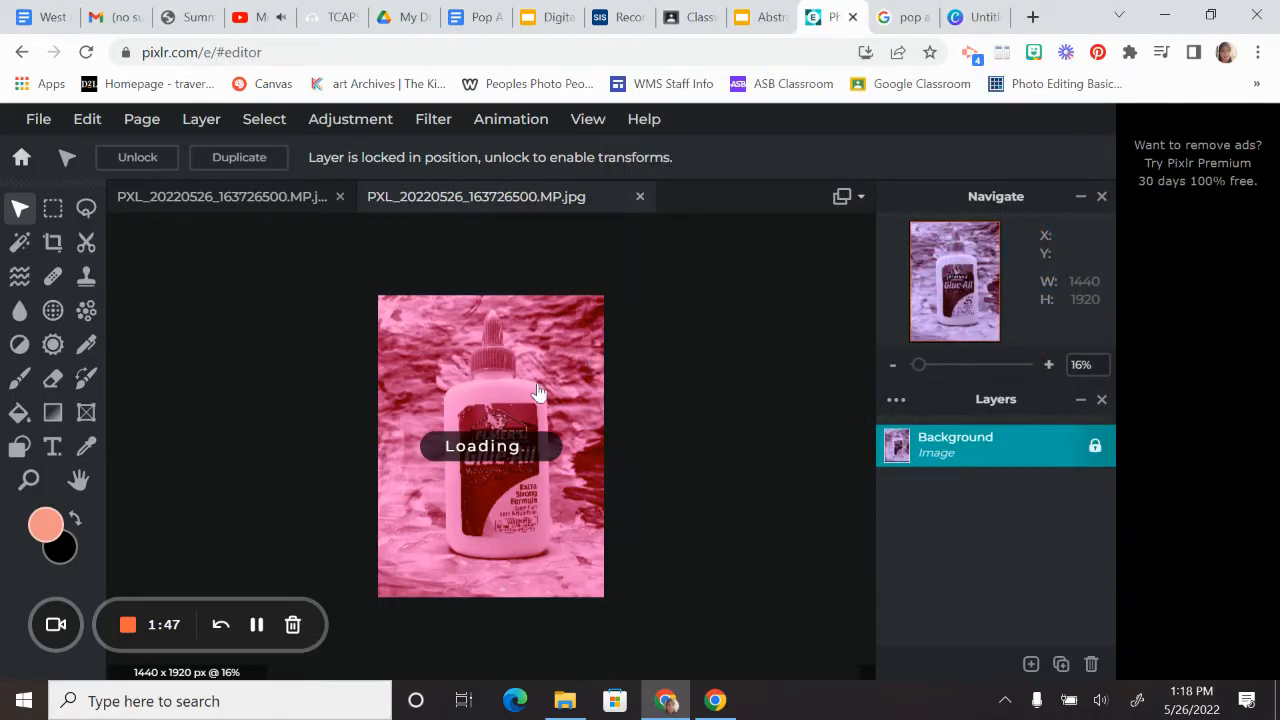
Scale the bottle cutout layer to about 1477 × 1846 and position it over the bottle in the background at X -37, Y 0.
{"action": "scroll", "coordinate": [543, 375], "scroll_direction": "up", "scroll_amount": 2}
{"action": "scroll", "coordinate": [545, 375], "scroll_direction": "down", "scroll_amount": 4}
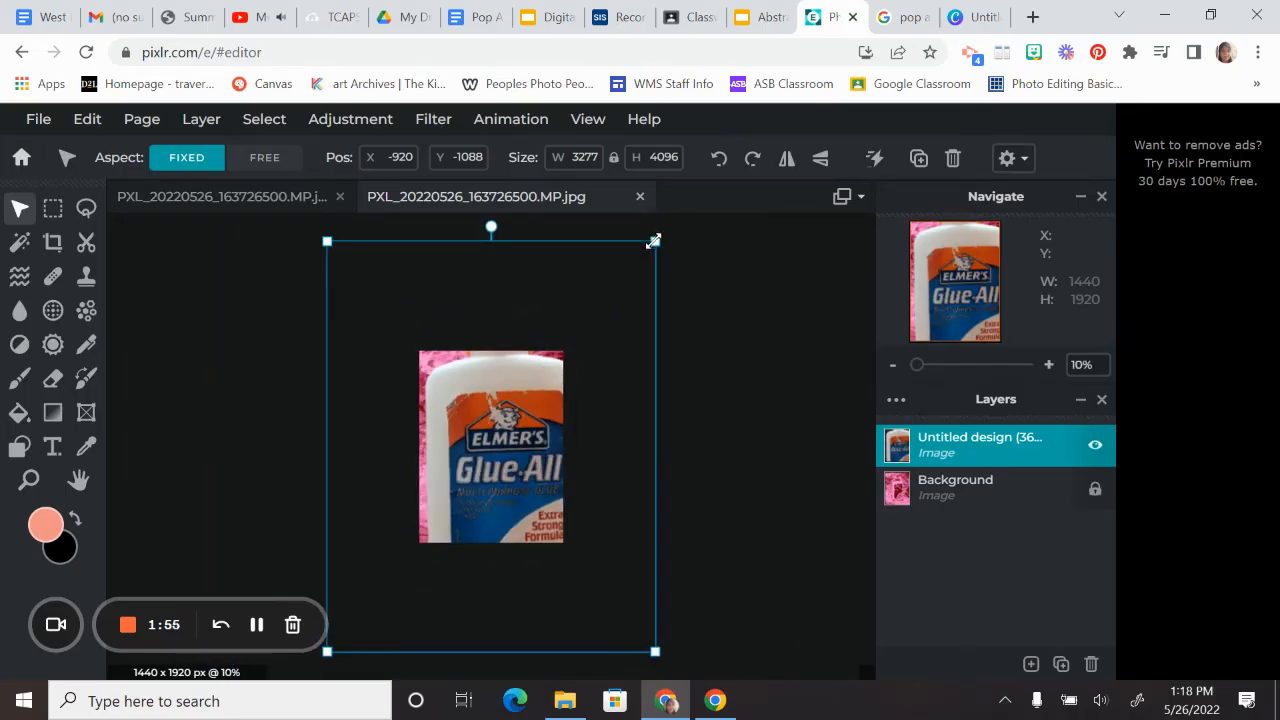
{"action": "left_click_drag", "start_coordinate": [653, 242], "coordinate": [526, 407]}
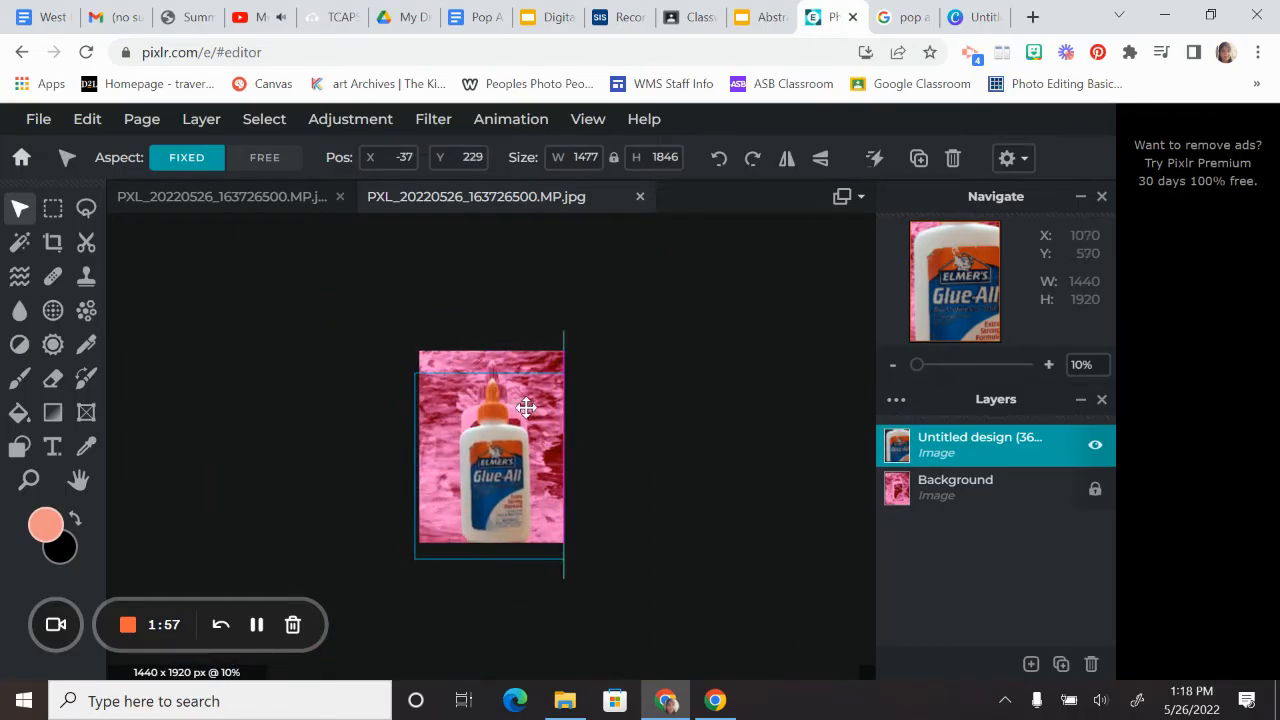
{"action": "scroll", "coordinate": [664, 380], "scroll_direction": "up", "scroll_amount": 3}
{"action": "left_click_drag", "start_coordinate": [483, 445], "coordinate": [477, 412]}
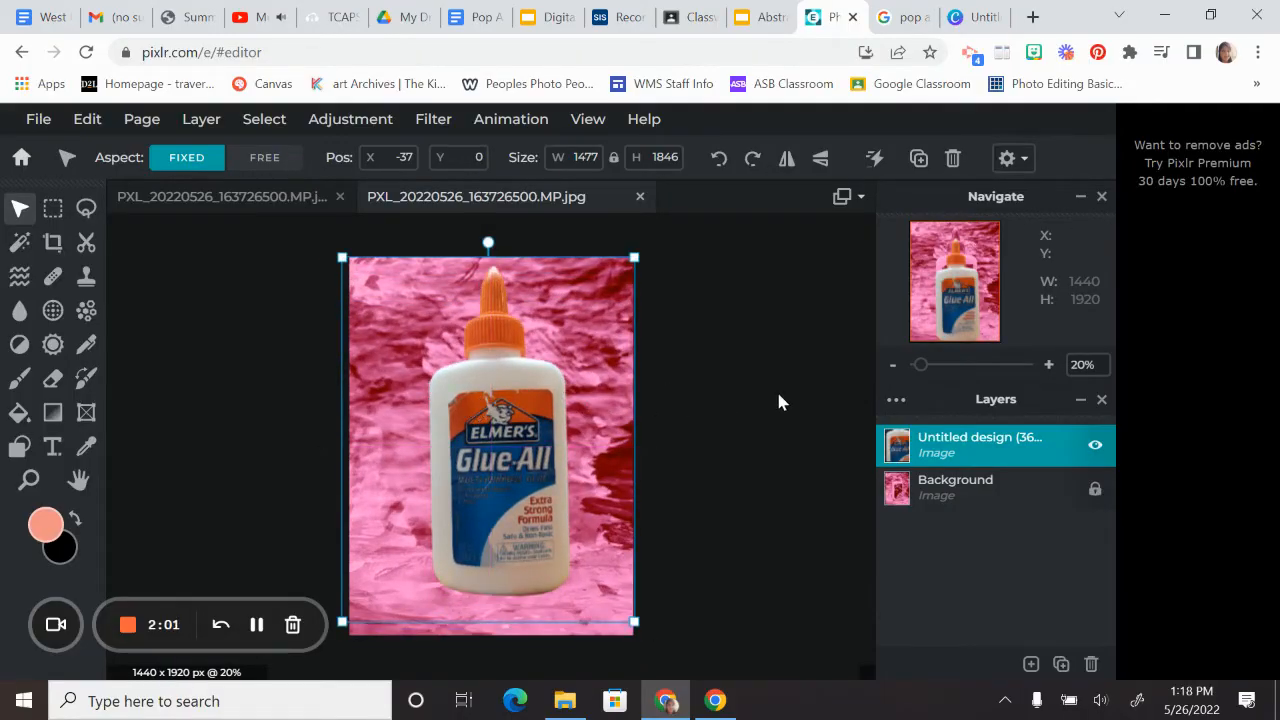
Apply the Yenely effect from the effect library's Retro category to the bottle cutout layer.
{"action": "left_click", "coordinate": [955, 488]}
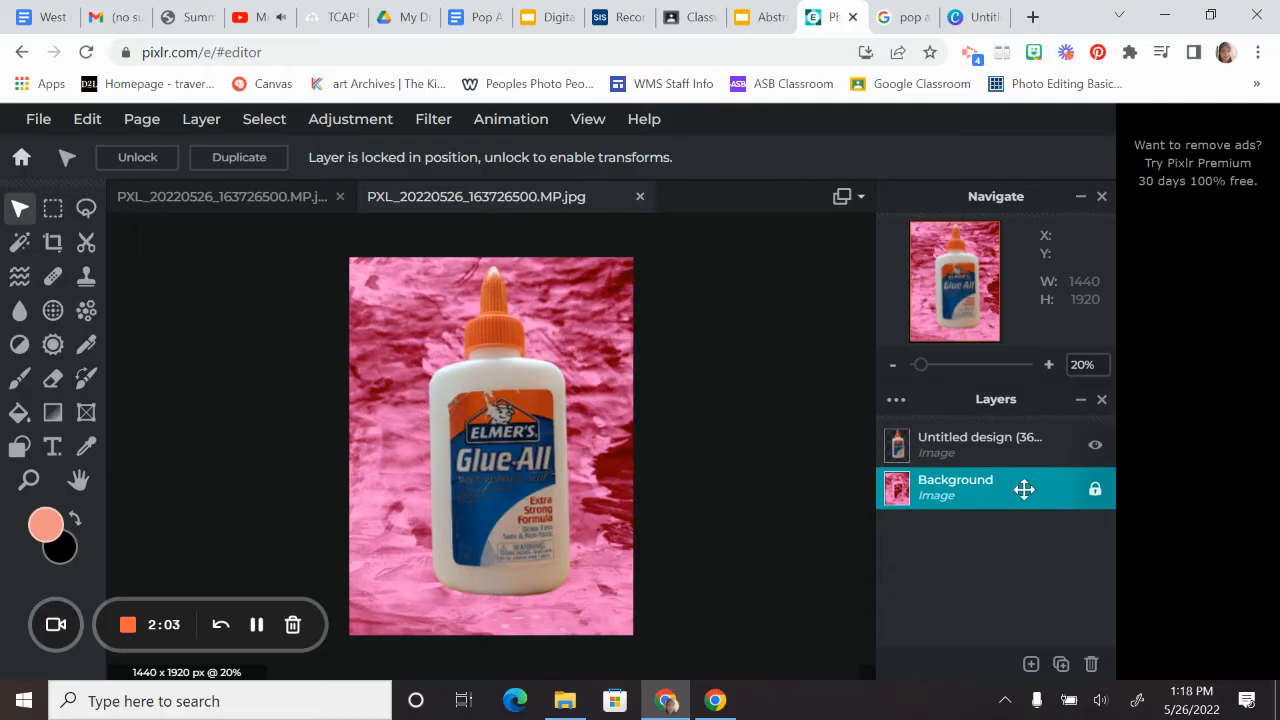
{"action": "left_click", "coordinate": [971, 451]}
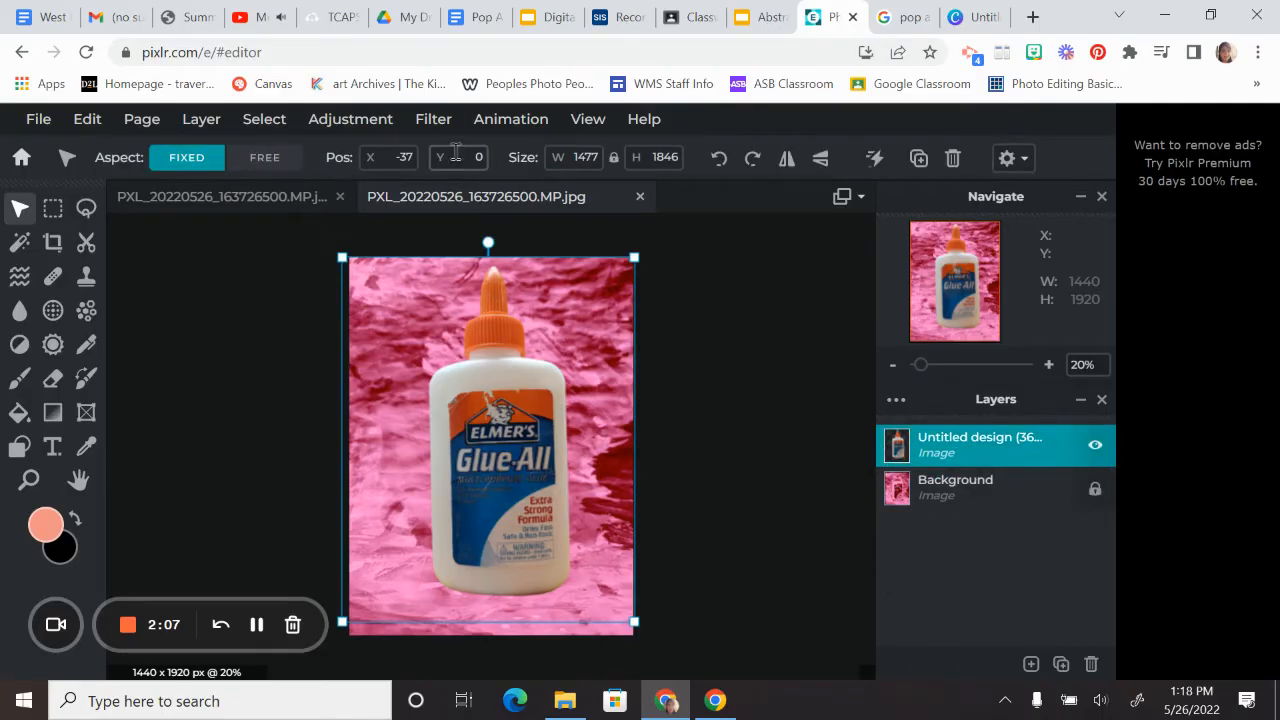
{"action": "left_click", "coordinate": [441, 123]}
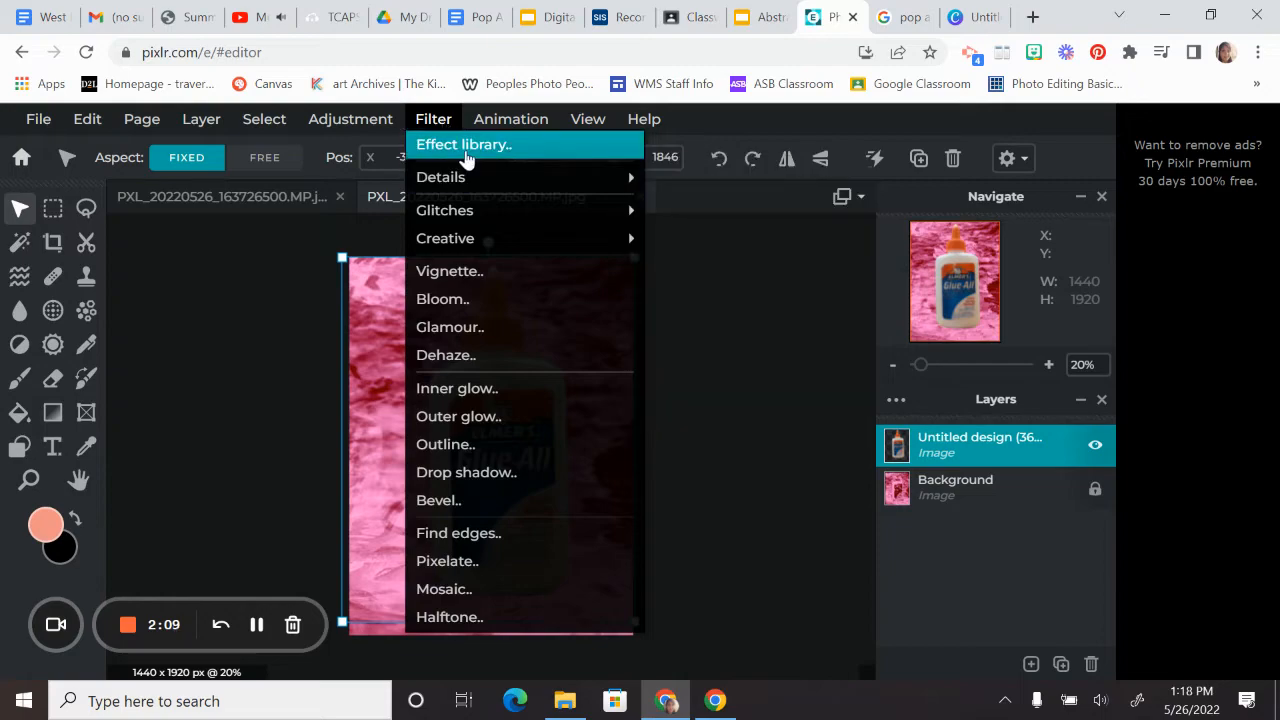
{"action": "left_click", "coordinate": [465, 148]}
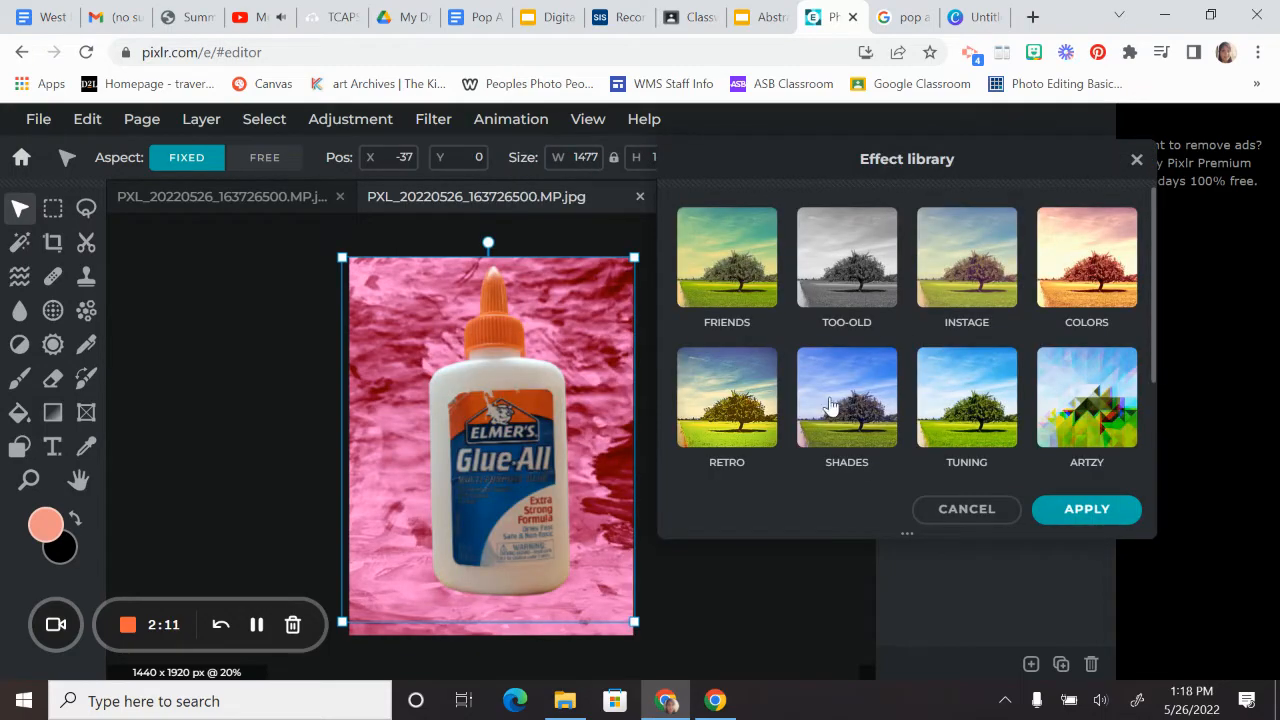
{"action": "left_click", "coordinate": [718, 408]}
{"action": "scroll", "coordinate": [982, 366], "scroll_direction": "down", "scroll_amount": 5}
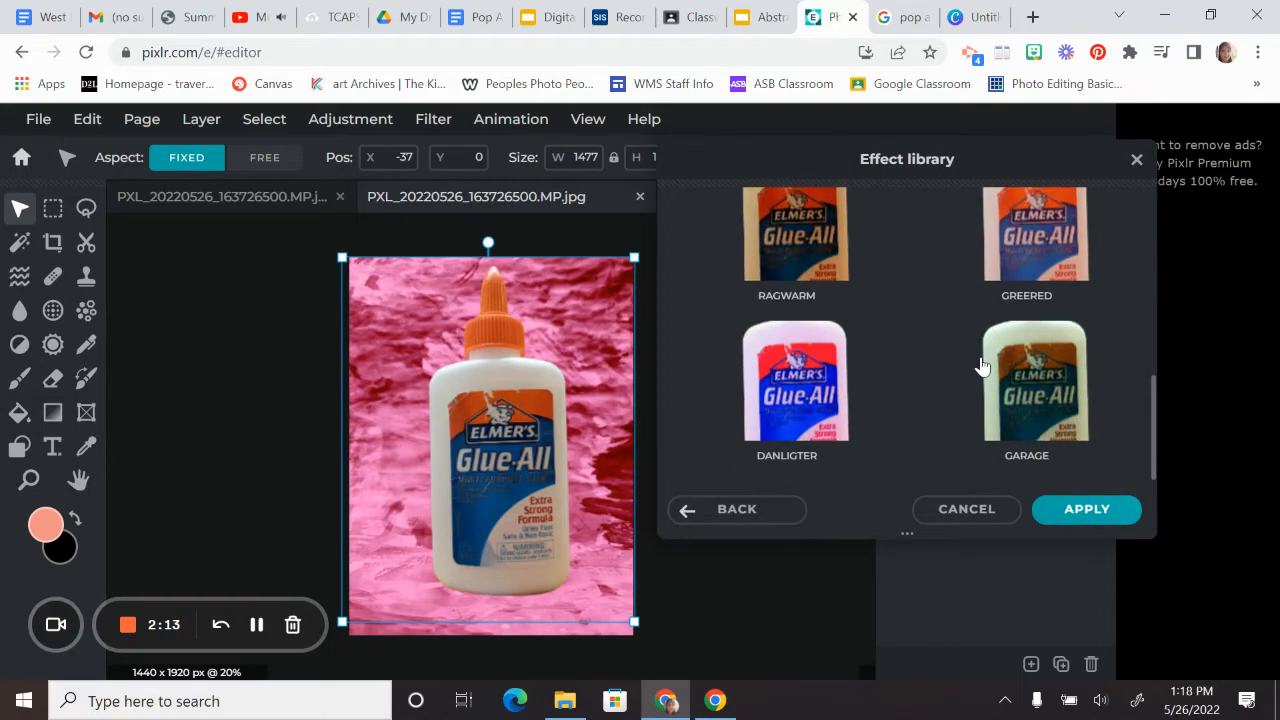
{"action": "left_click", "coordinate": [1072, 362]}
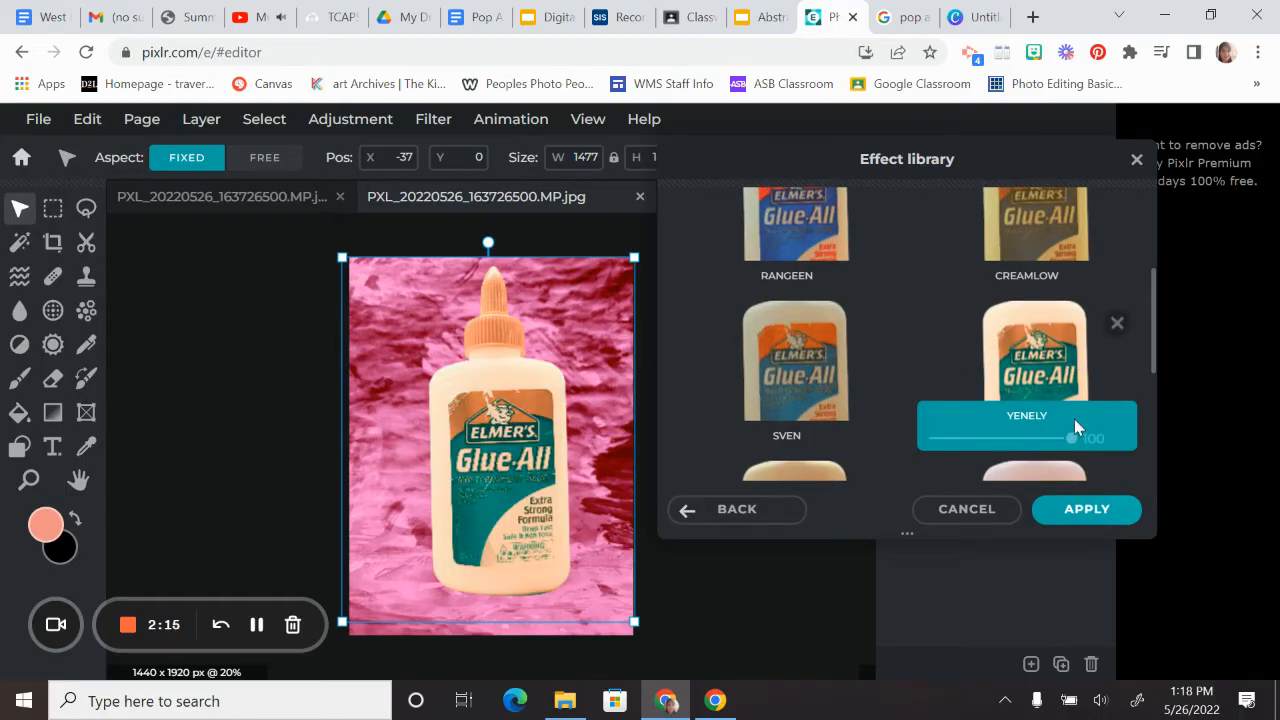
{"action": "left_click", "coordinate": [1074, 512]}
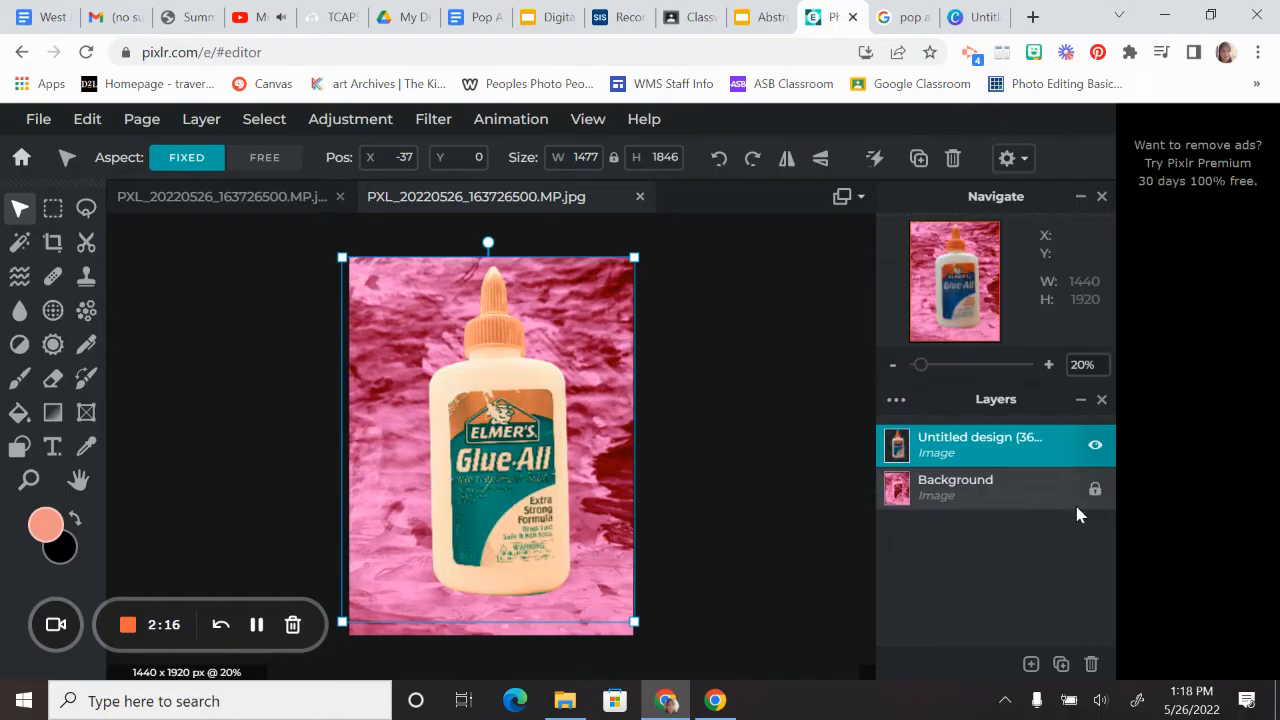
{"action": "left_click", "coordinate": [351, 125]}
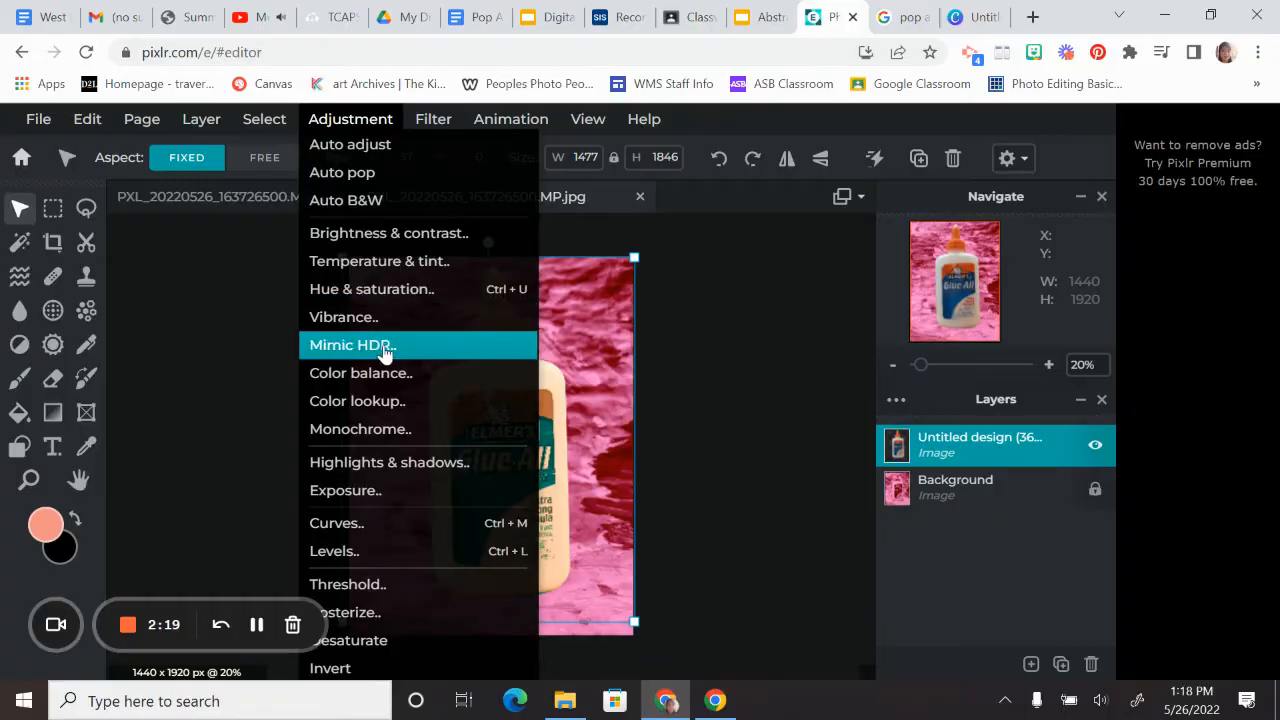
{"action": "left_click", "coordinate": [346, 373]}
{"action": "left_click_drag", "start_coordinate": [910, 390], "coordinate": [1048, 386]}
{"action": "left_click", "coordinate": [776, 313]}
{"action": "left_click", "coordinate": [975, 313]}
{"action": "left_click", "coordinate": [942, 599]}
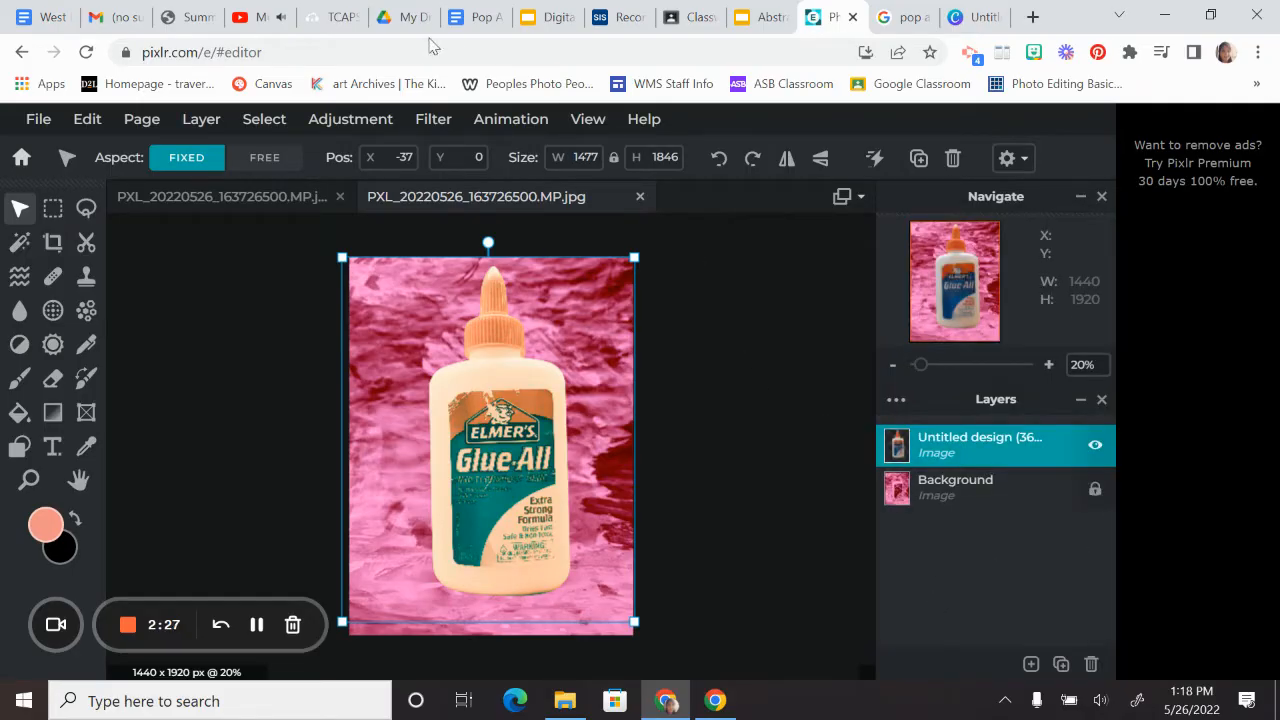
Set the bottle cutout layer's temperature to 100 and shift its tint towards green, then deselect the cutout.
{"action": "left_click", "coordinate": [362, 120]}
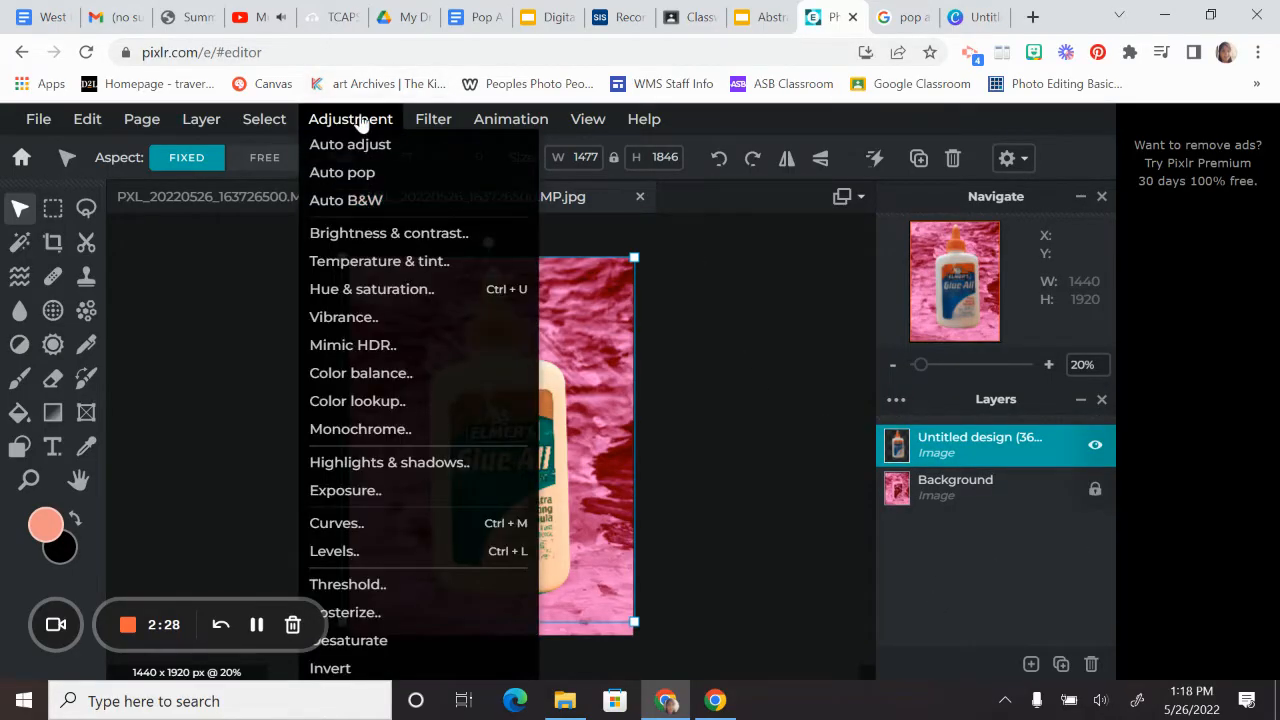
{"action": "left_click", "coordinate": [364, 262]}
{"action": "left_click_drag", "start_coordinate": [906, 362], "coordinate": [1084, 378]}
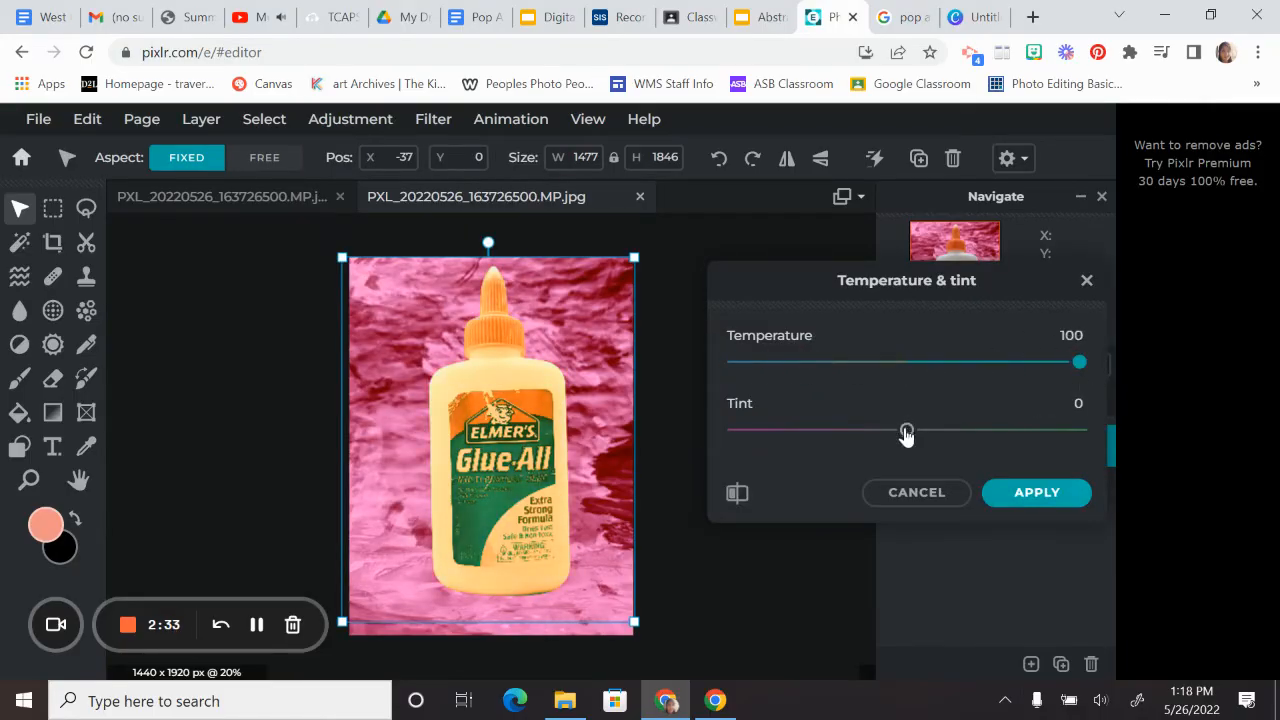
{"action": "left_click_drag", "start_coordinate": [906, 435], "coordinate": [997, 449]}
{"action": "left_click", "coordinate": [1022, 494]}
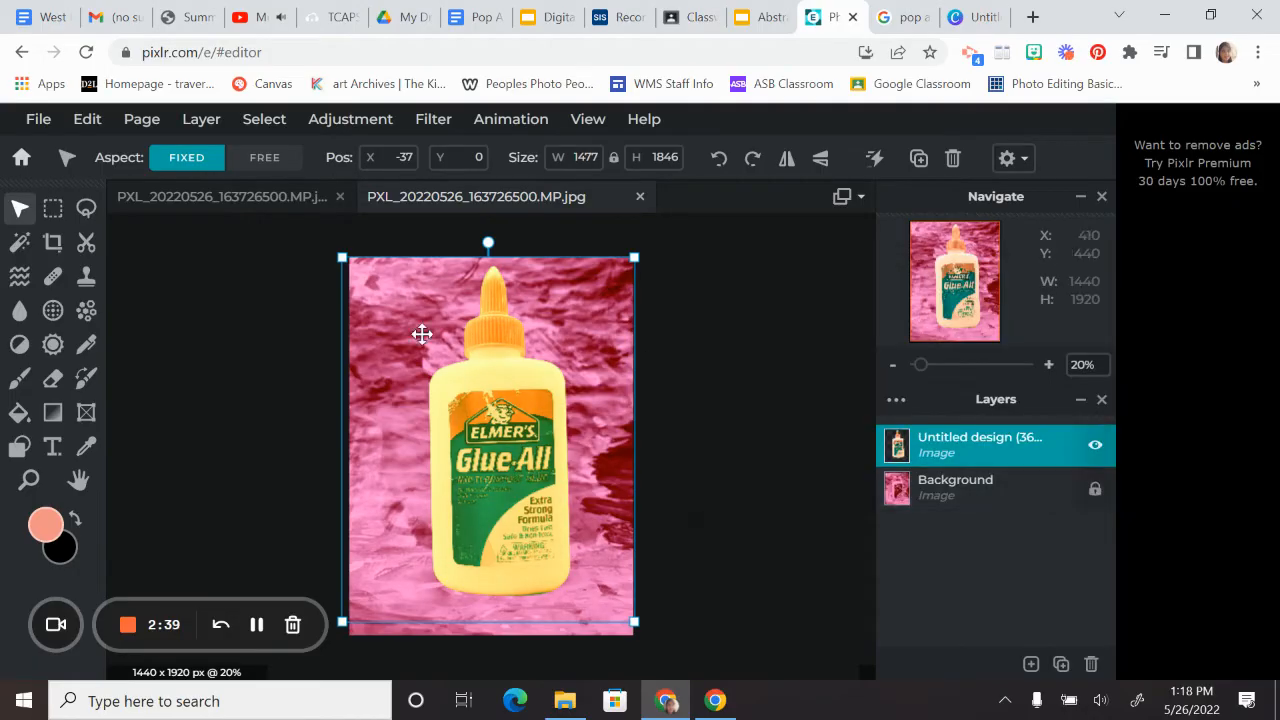
{"action": "left_click", "coordinate": [423, 334]}
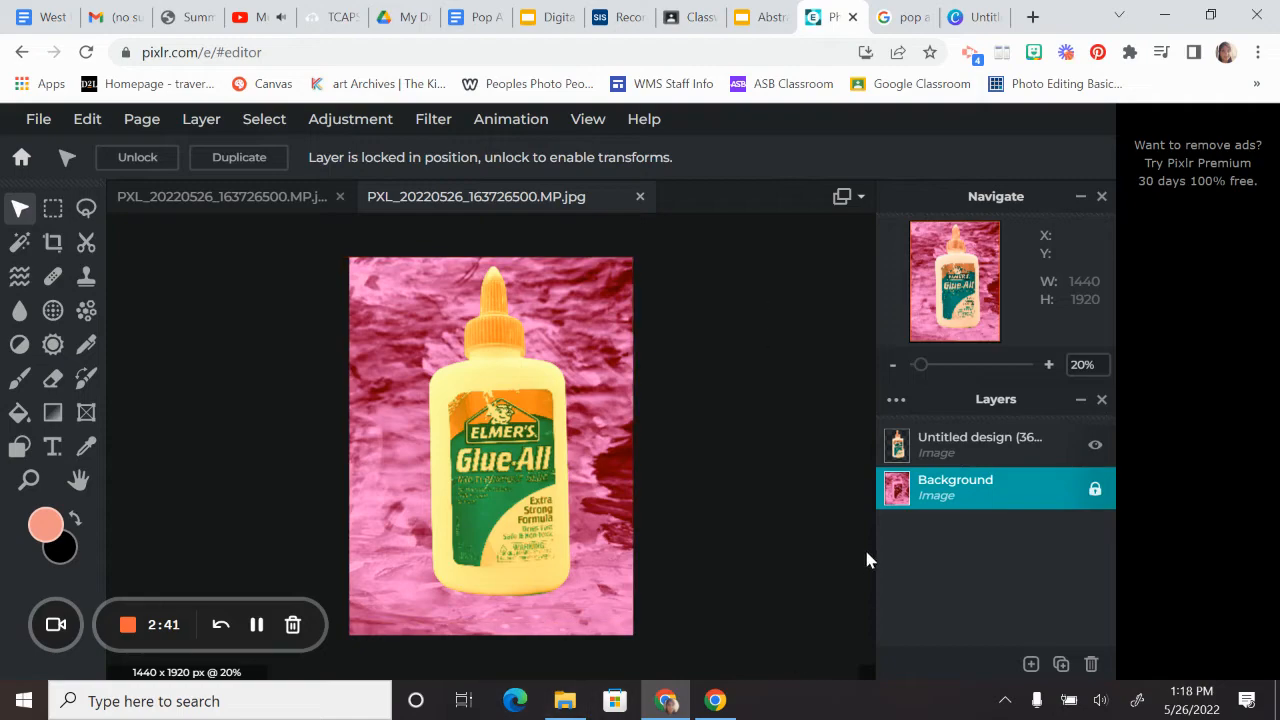
Save the pink-background bottle composition as a JPG named PopArt4 in Downloads and dismiss the ad.
{"action": "left_click", "coordinate": [40, 120]}
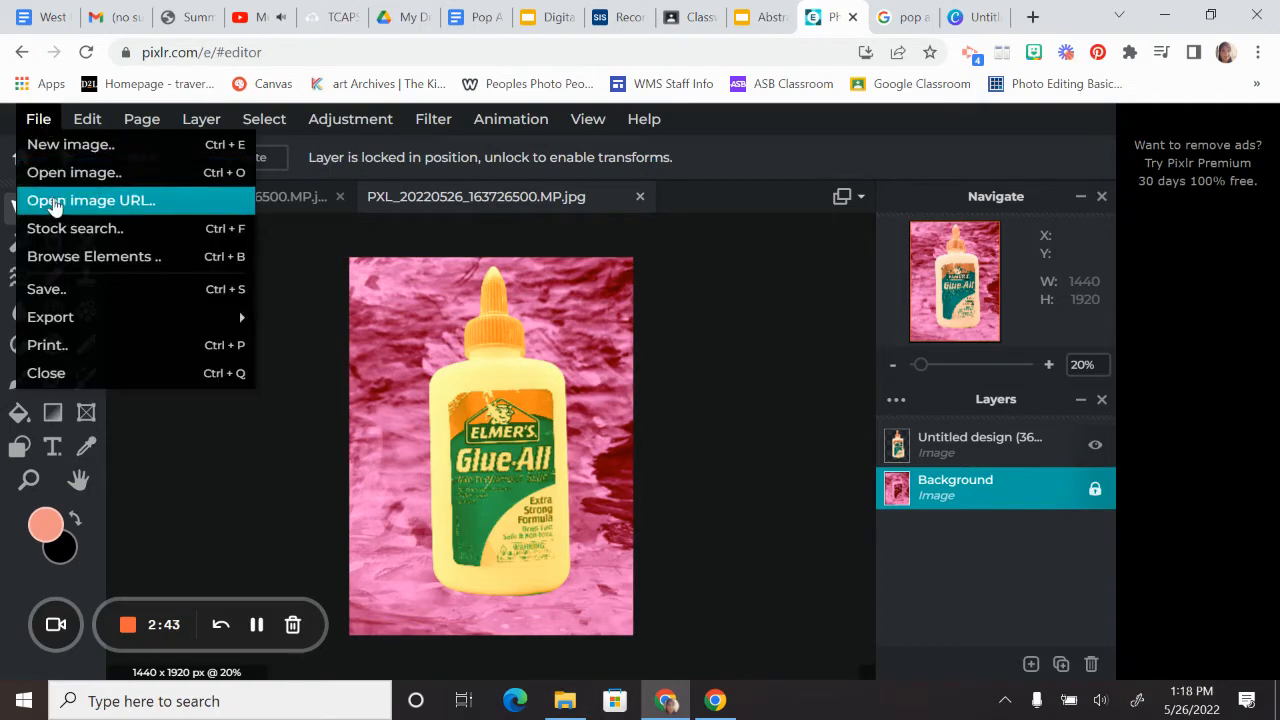
{"action": "left_click", "coordinate": [61, 288]}
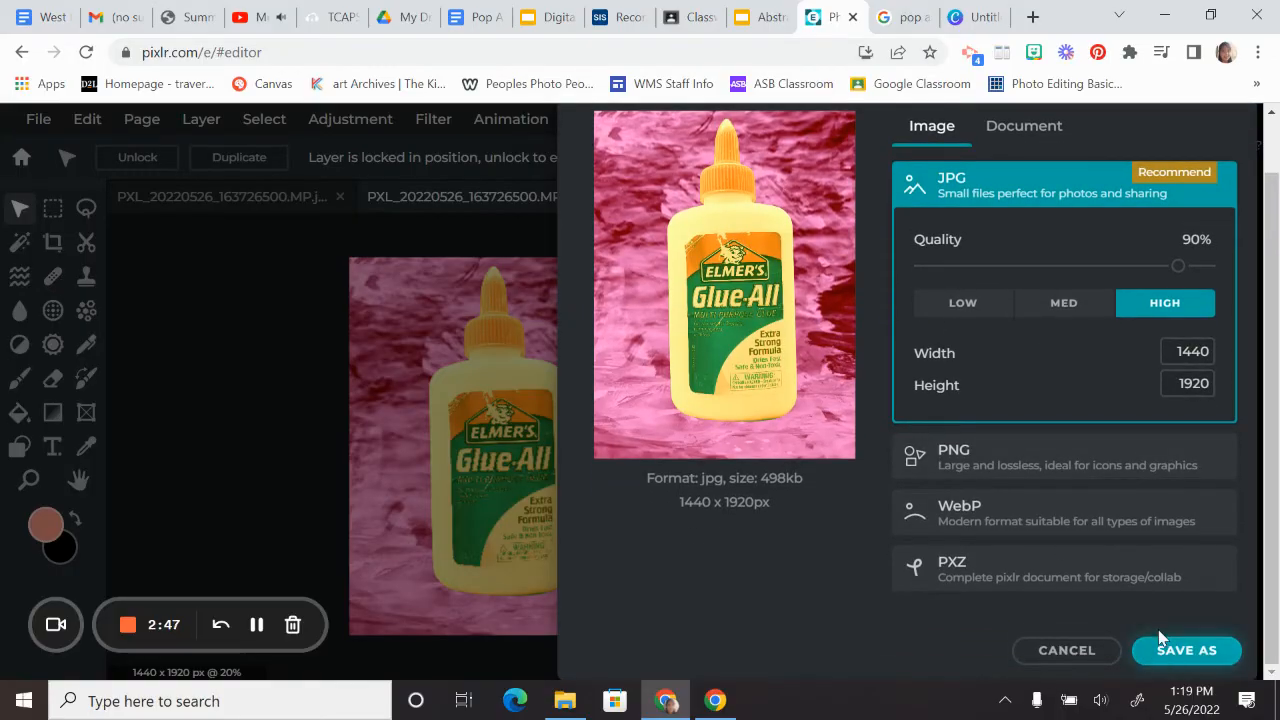
{"action": "left_click", "coordinate": [1158, 632]}
{"action": "type", "text": "PopA"}
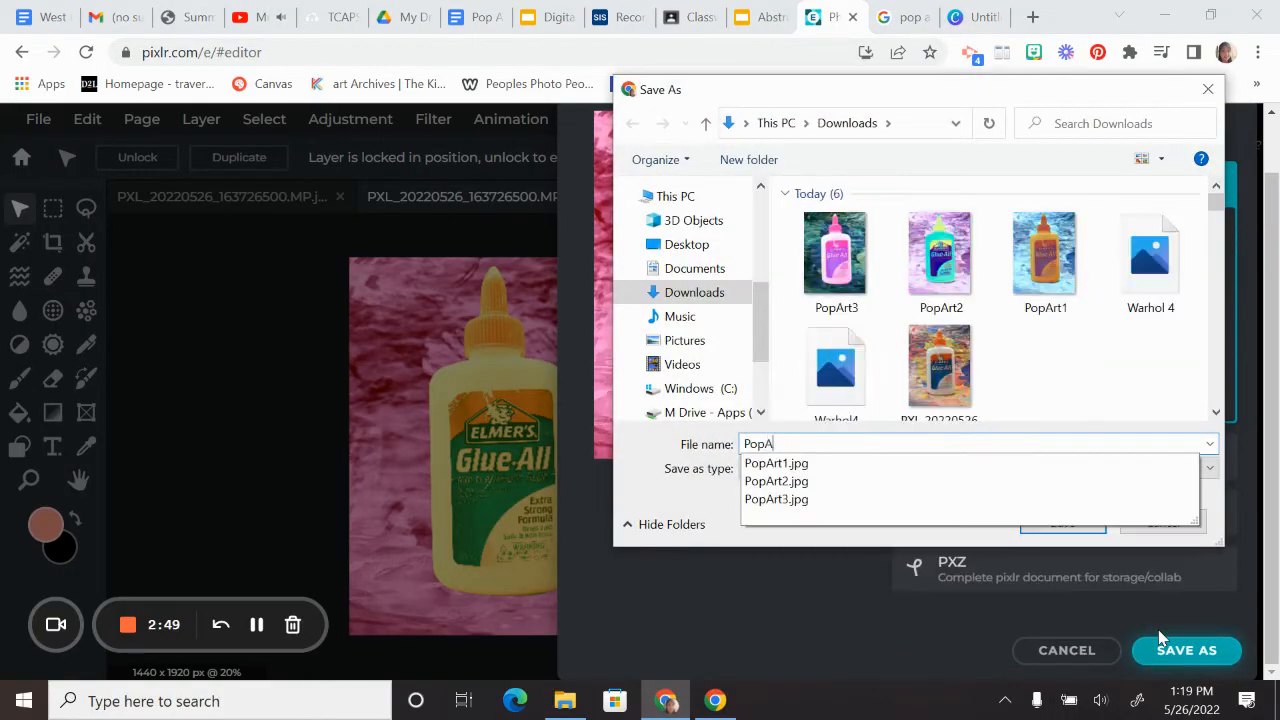
{"action": "type", "text": "rt4"}
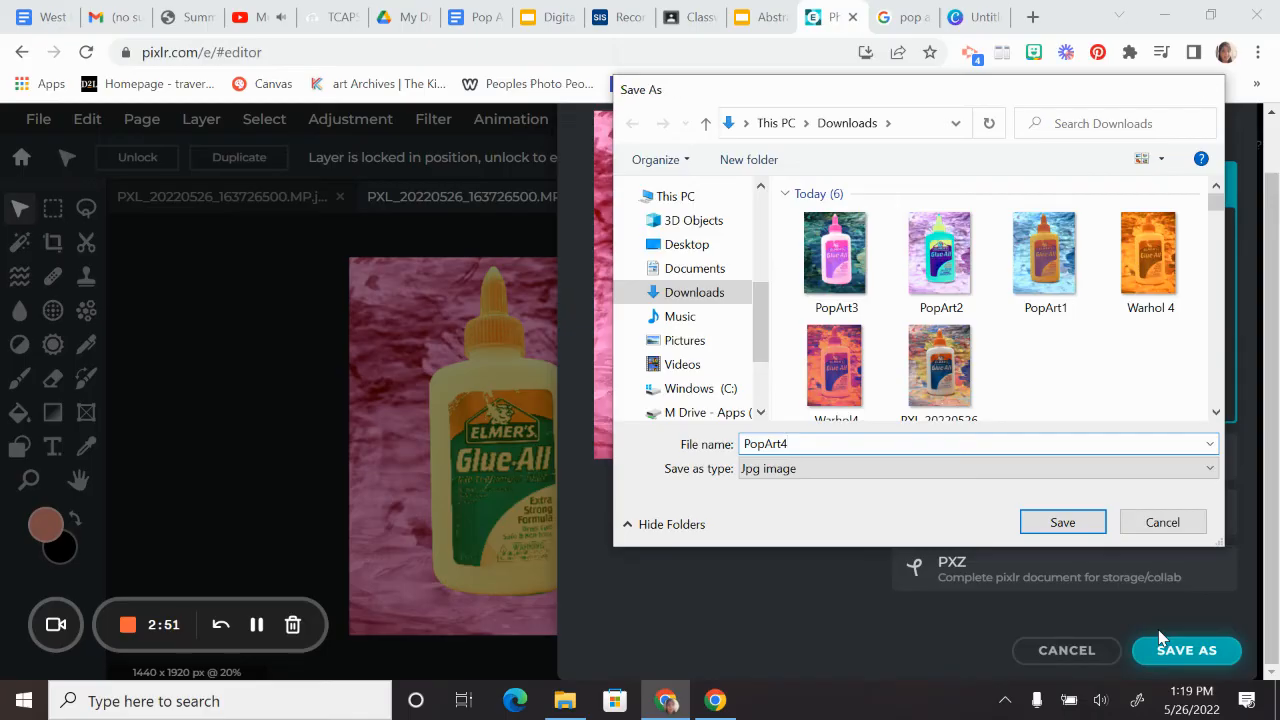
{"action": "key", "text": "Return"}
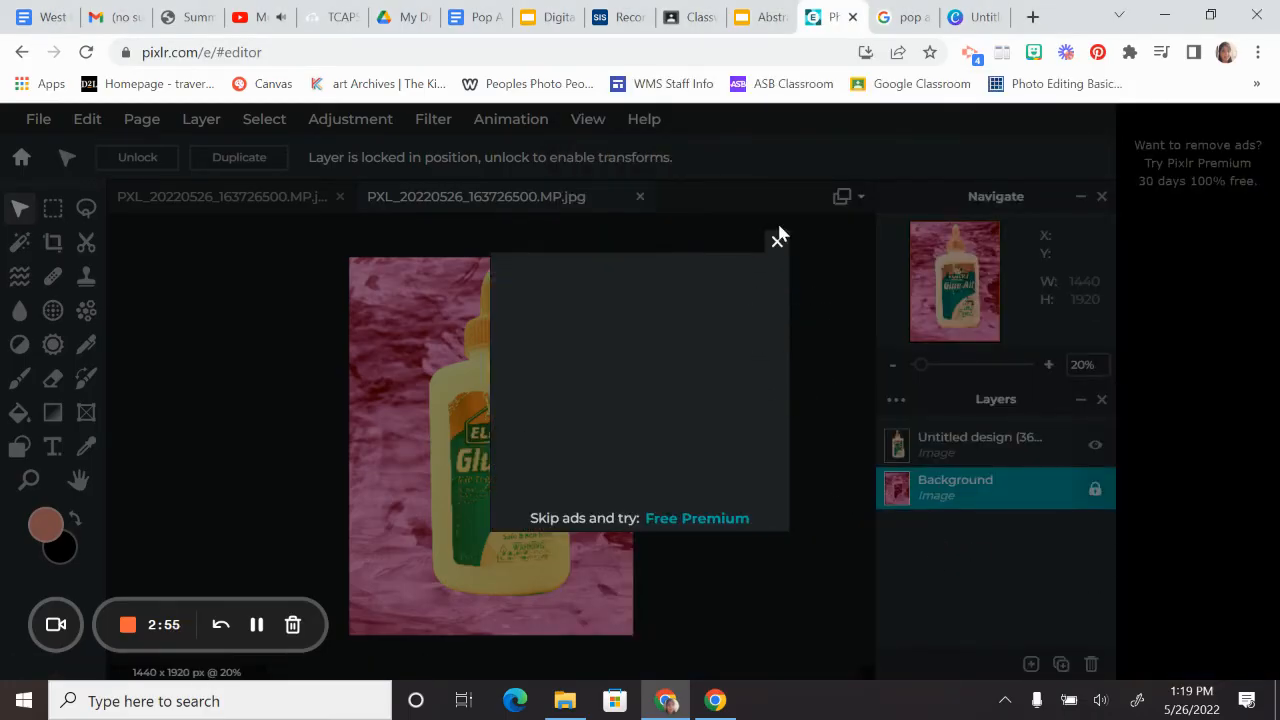
{"action": "left_click", "coordinate": [778, 240]}
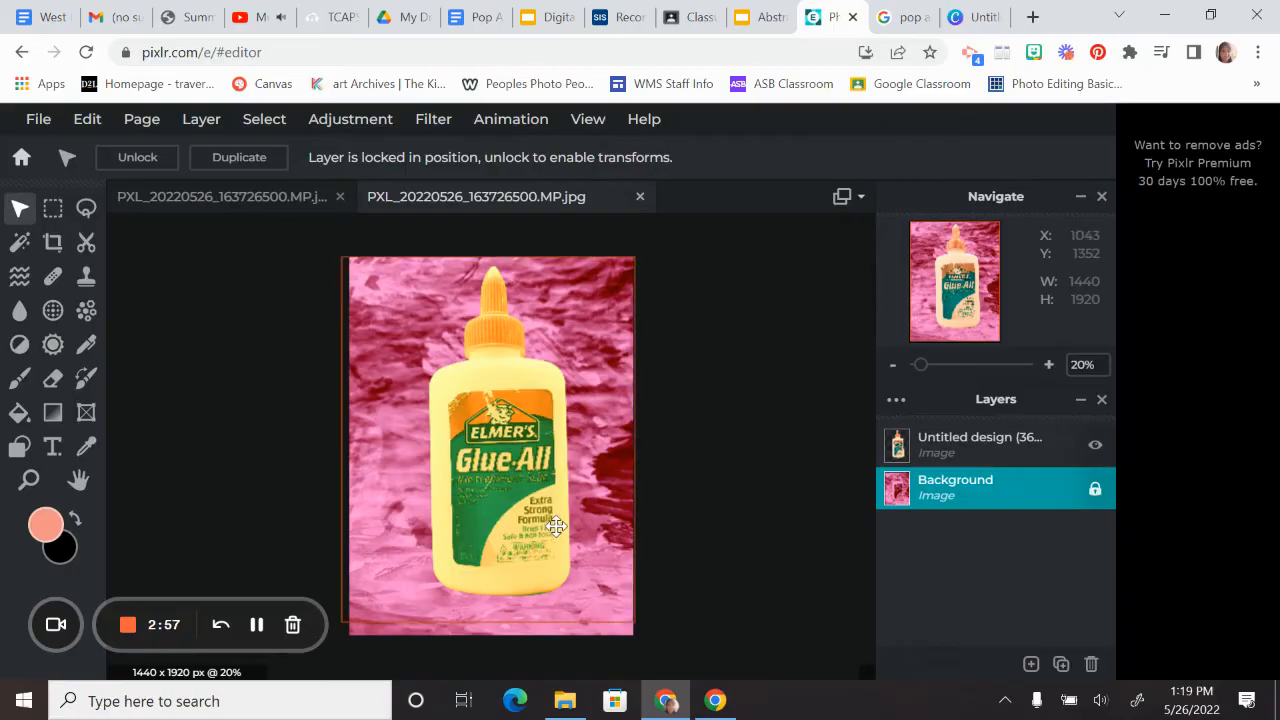
Create a new blank image from the Portrait 8x10 in photo preset, 2400 × 3000 px.
{"action": "mouse_move", "coordinate": [582, 706]}
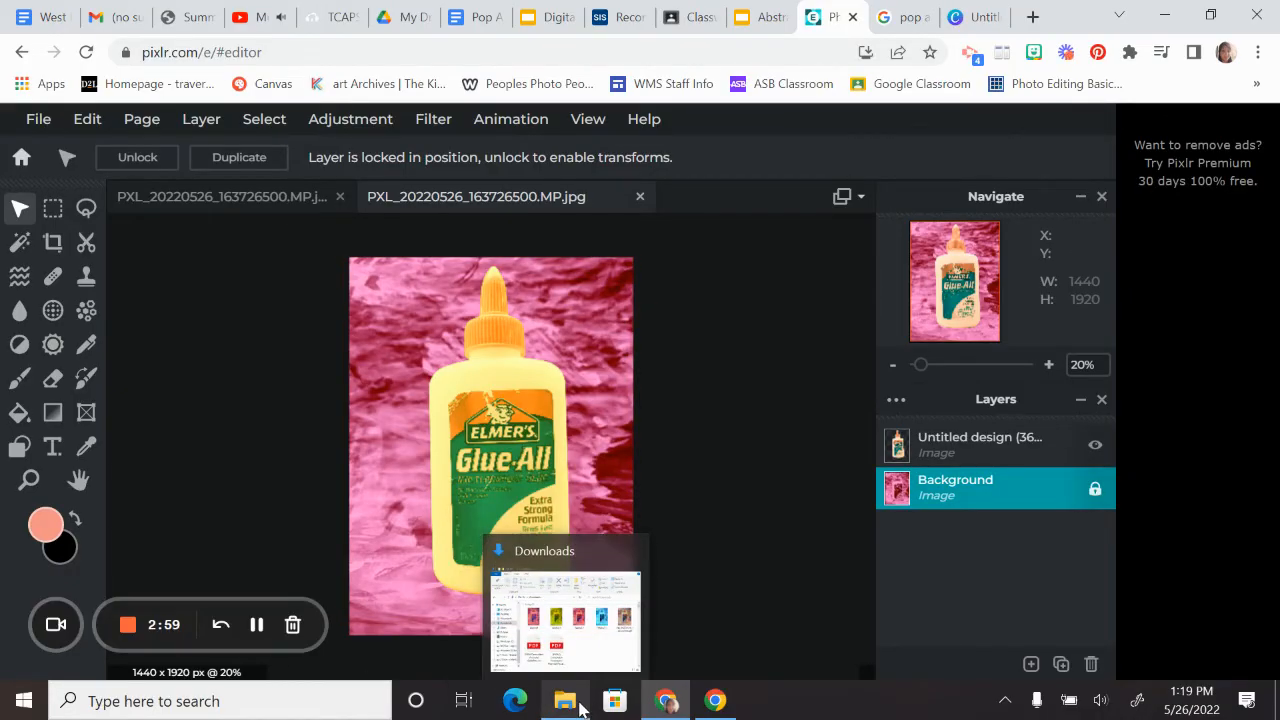
{"action": "left_click", "coordinate": [39, 122]}
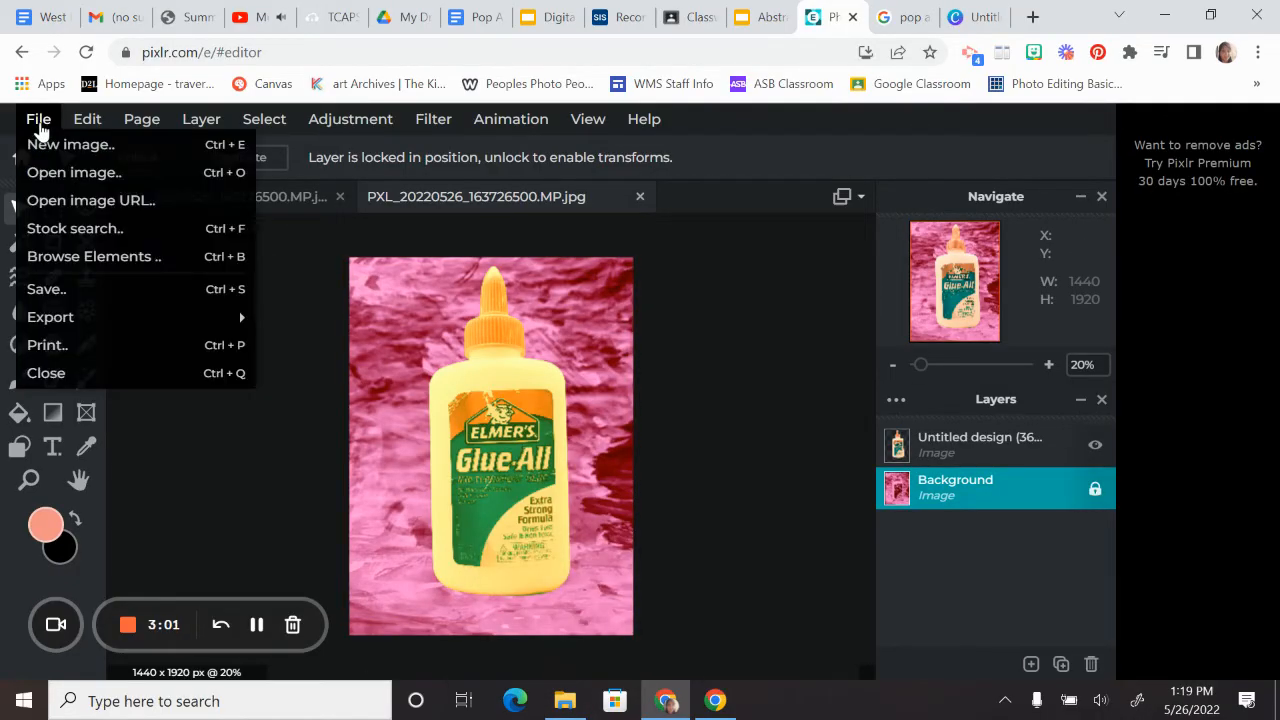
{"action": "left_click", "coordinate": [36, 146]}
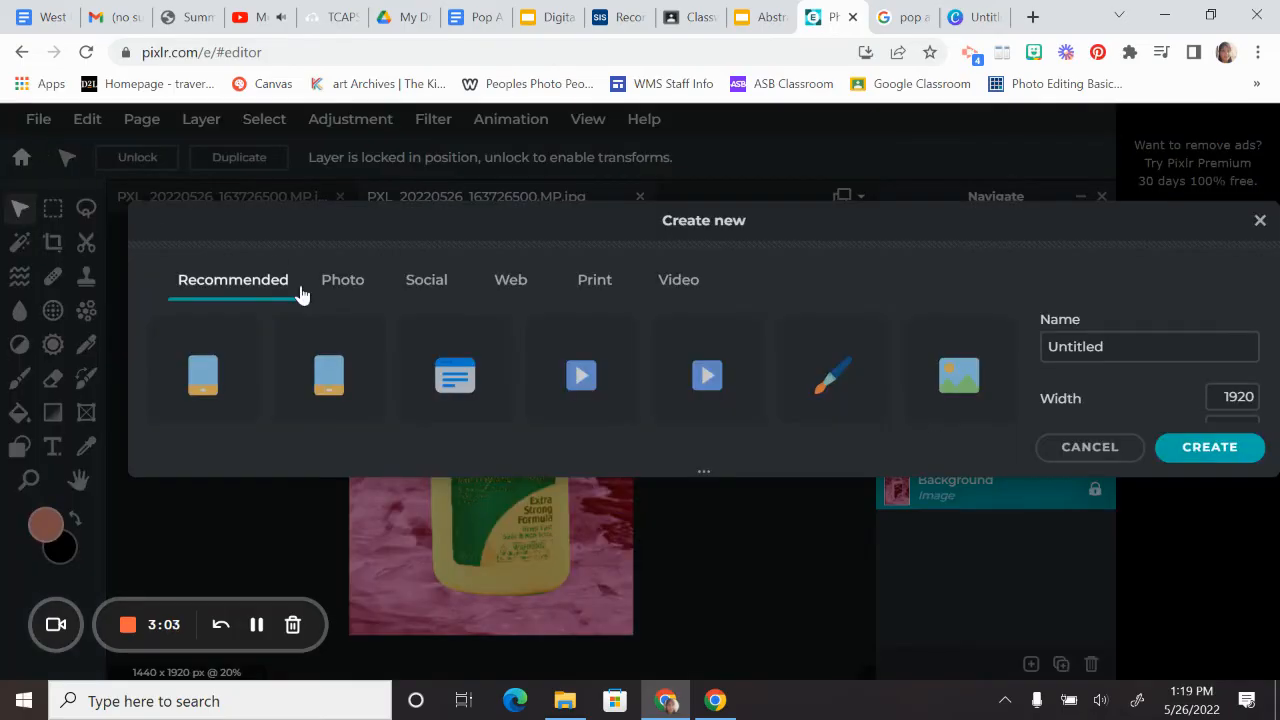
{"action": "left_click", "coordinate": [337, 286]}
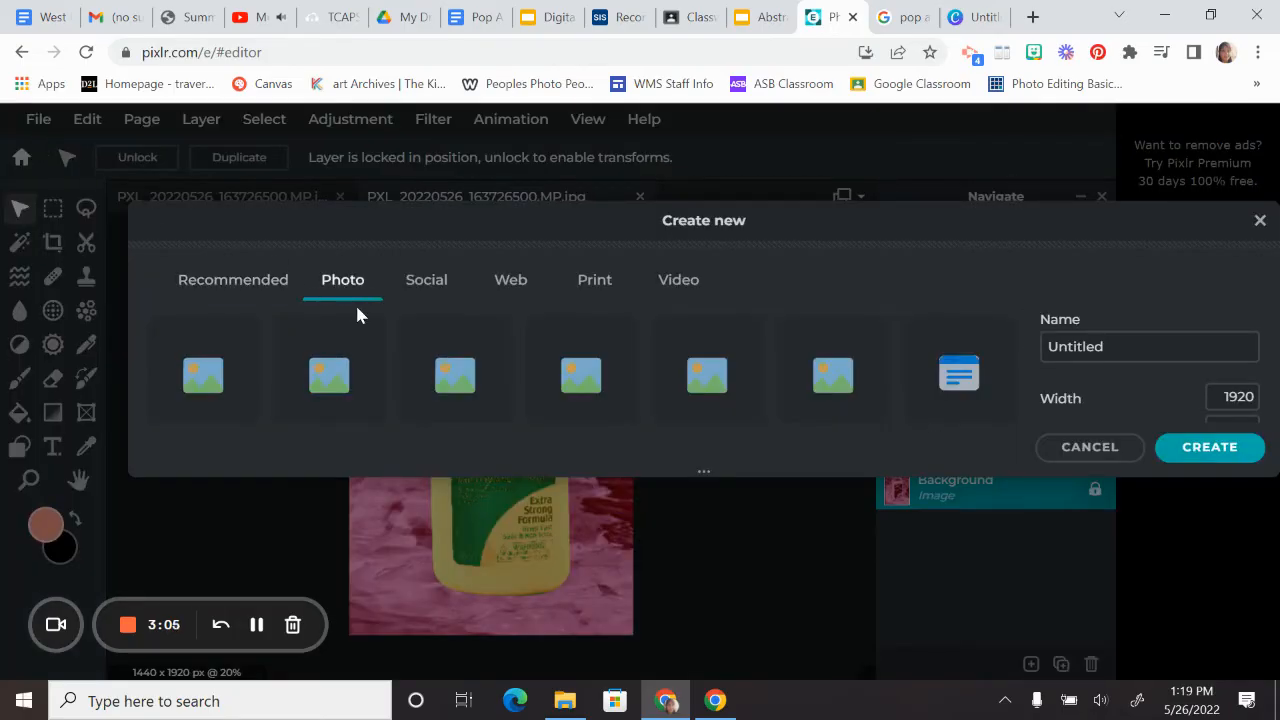
{"action": "scroll", "coordinate": [463, 358], "scroll_direction": "down", "scroll_amount": 3}
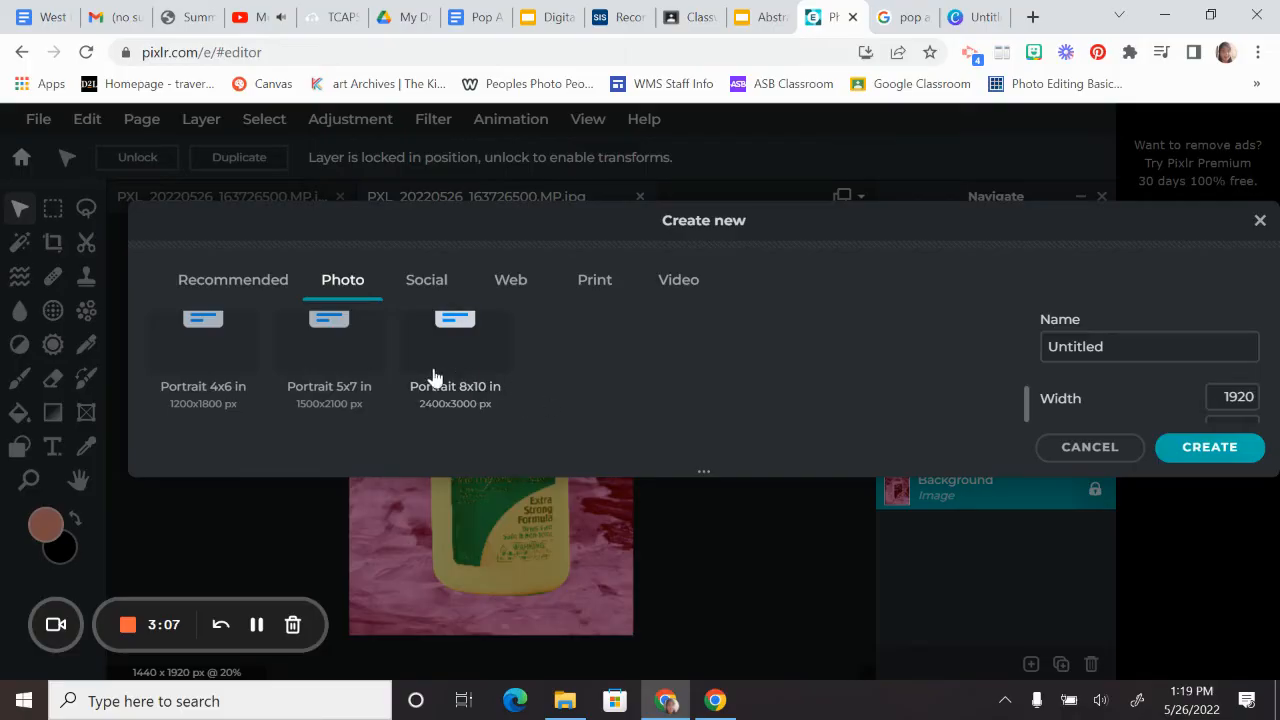
{"action": "left_click", "coordinate": [453, 352]}
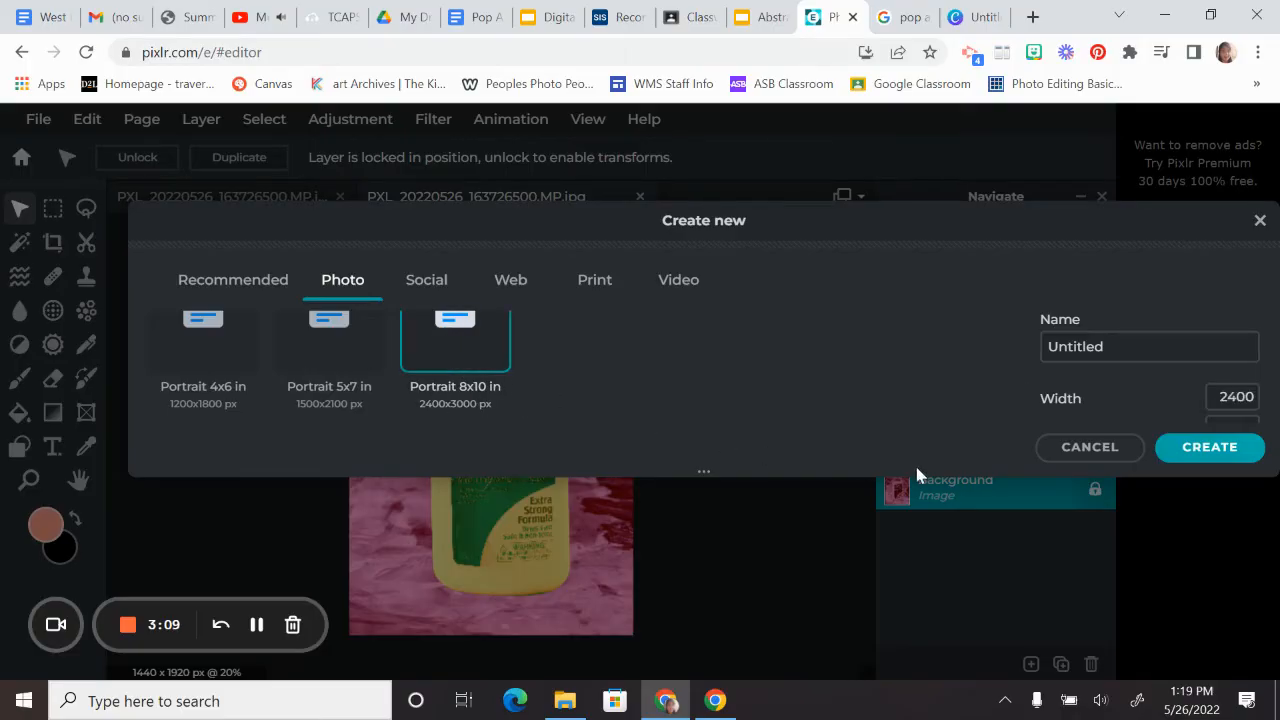
{"action": "left_click", "coordinate": [1220, 449]}
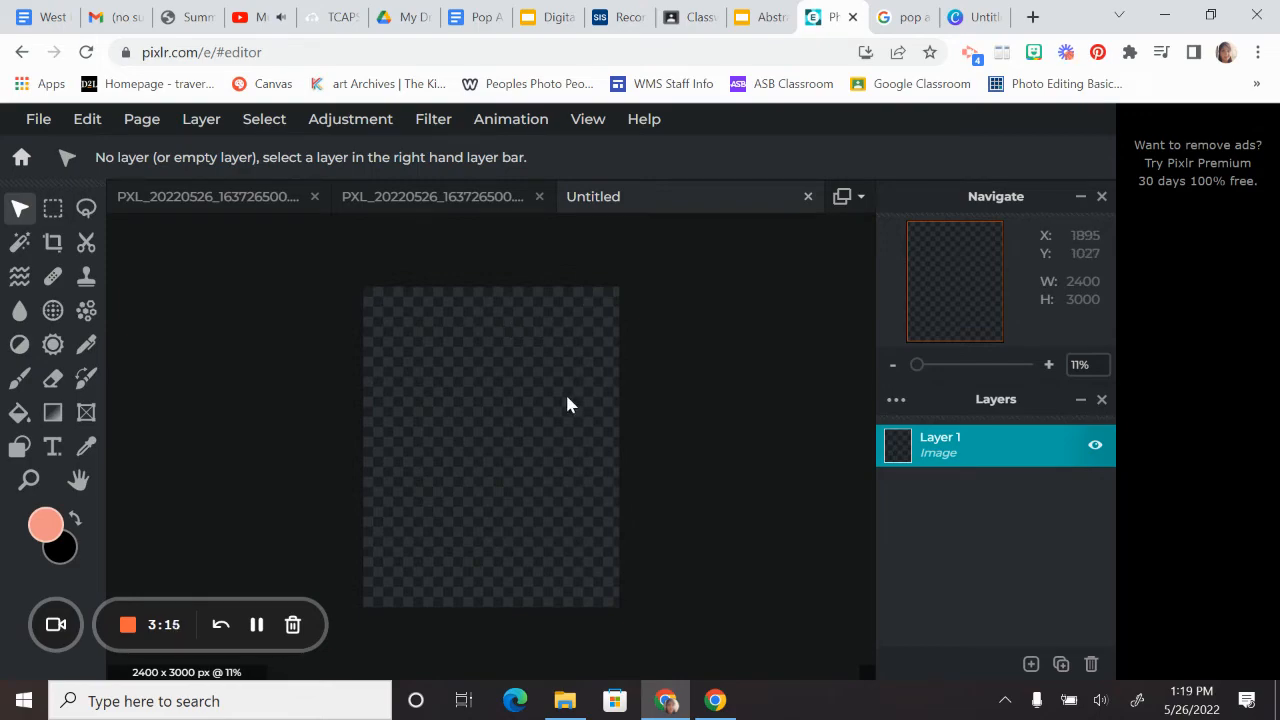
Add the PopArt1 image from Downloads as a new layer on the blank canvas.
{"action": "left_click", "coordinate": [201, 126]}
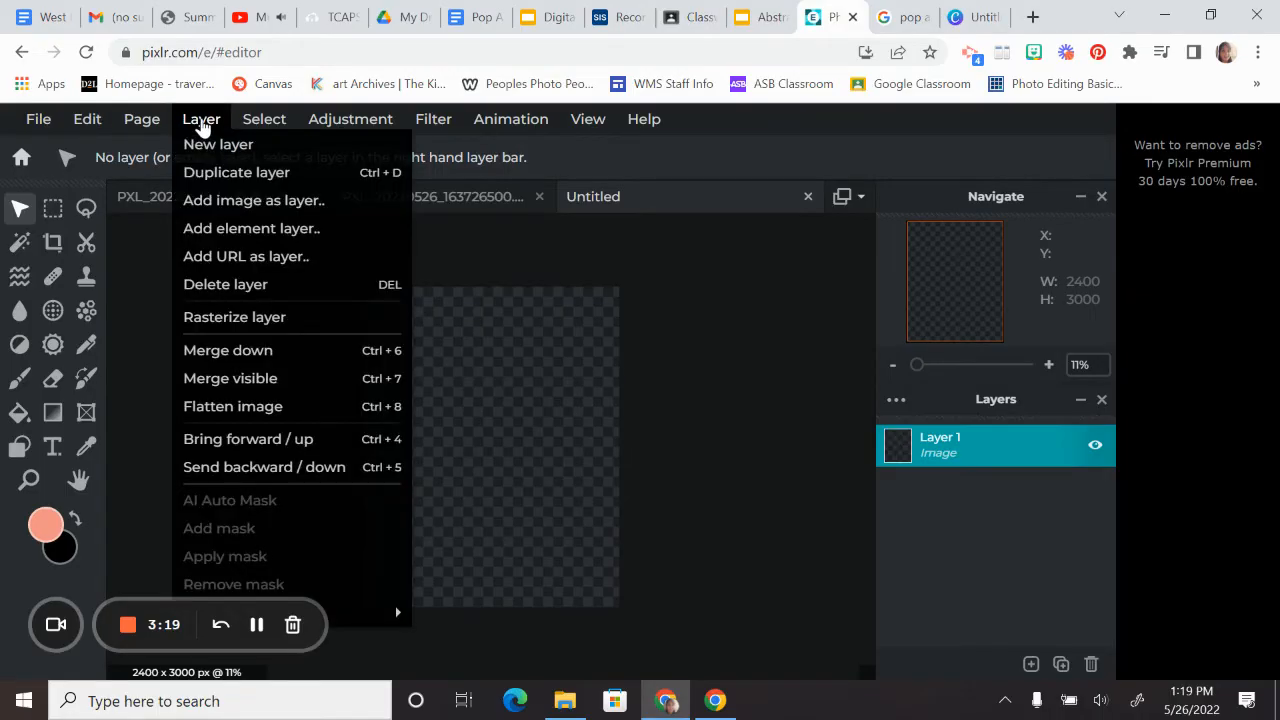
{"action": "left_click", "coordinate": [232, 201]}
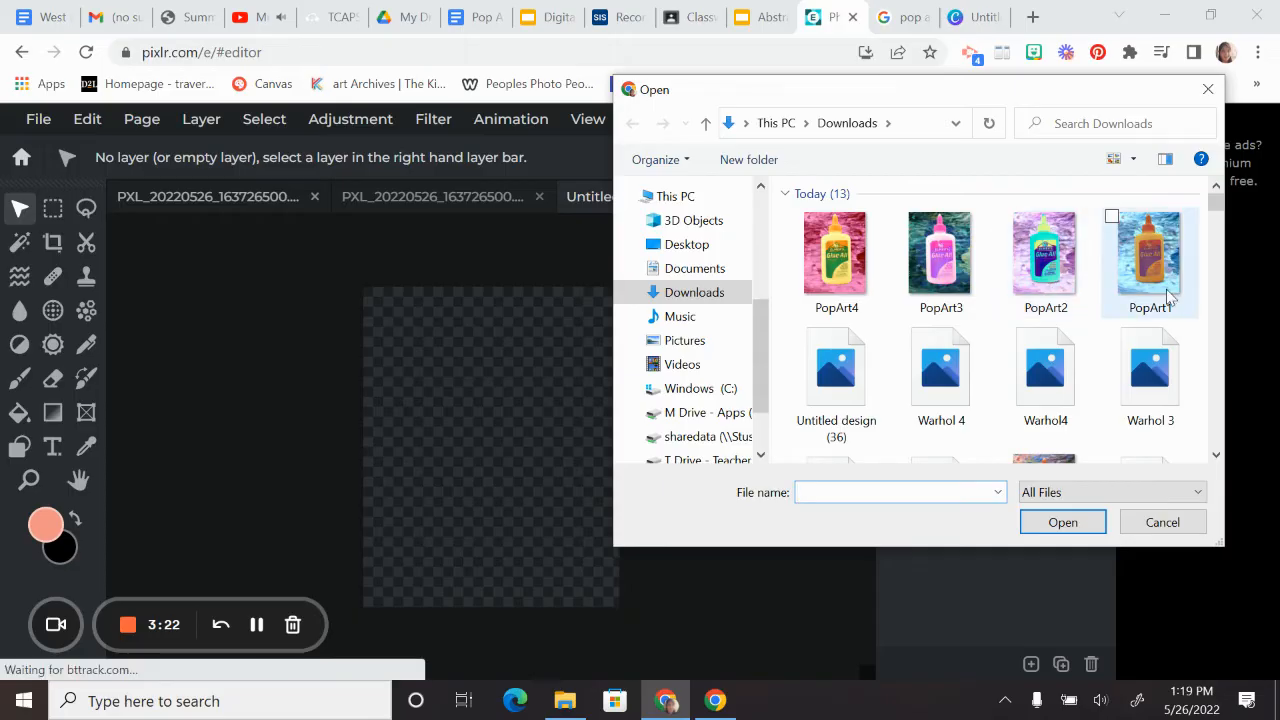
{"action": "left_click", "coordinate": [1176, 293]}
{"action": "left_click", "coordinate": [1065, 521]}
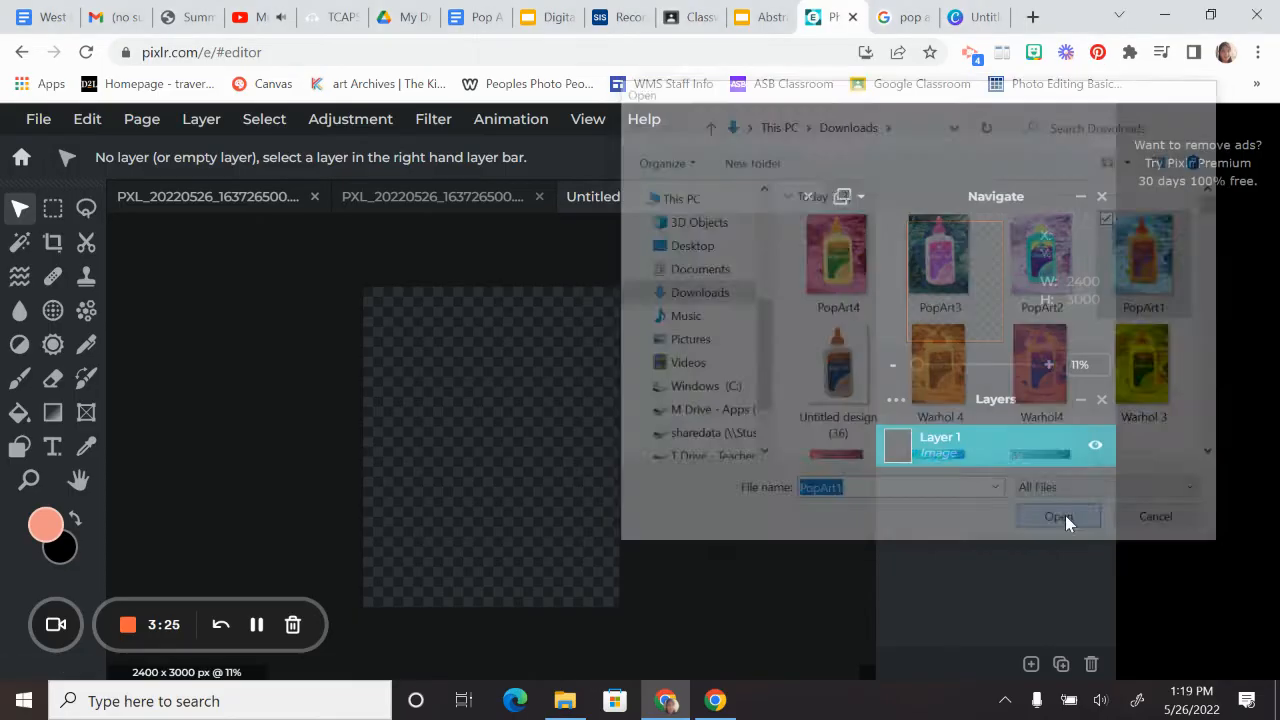
Place the PopArt1 layer in the canvas's upper-left corner at X 0, Y 0, scale it to about 1148 × 1531, and deselect it.
{"action": "left_click_drag", "start_coordinate": [514, 449], "coordinate": [466, 391]}
{"action": "left_click_drag", "start_coordinate": [519, 491], "coordinate": [481, 436]}
{"action": "left_click_drag", "start_coordinate": [478, 435], "coordinate": [487, 450]}
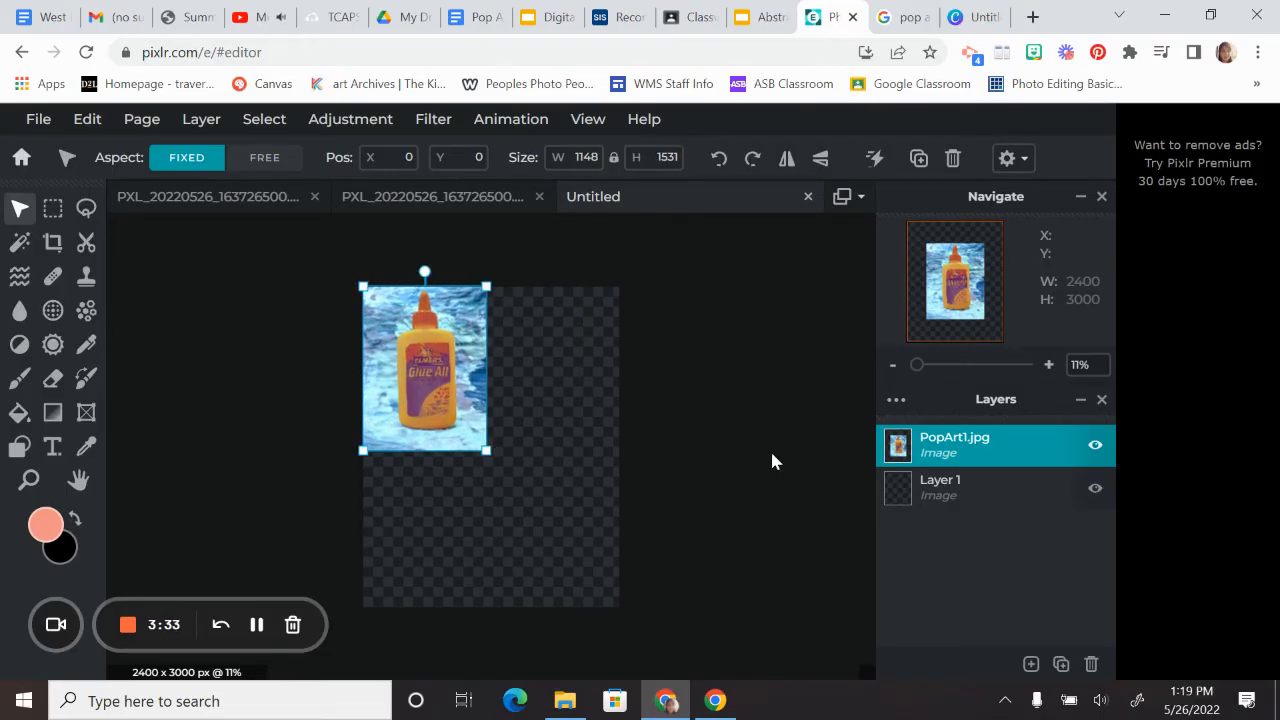
{"action": "left_click", "coordinate": [390, 246]}
Add PopArt2 as a layer and fit it beside PopArt1 at X 1148, Y 0, scaled to about 1147 × 1529.
{"action": "left_click", "coordinate": [201, 119]}
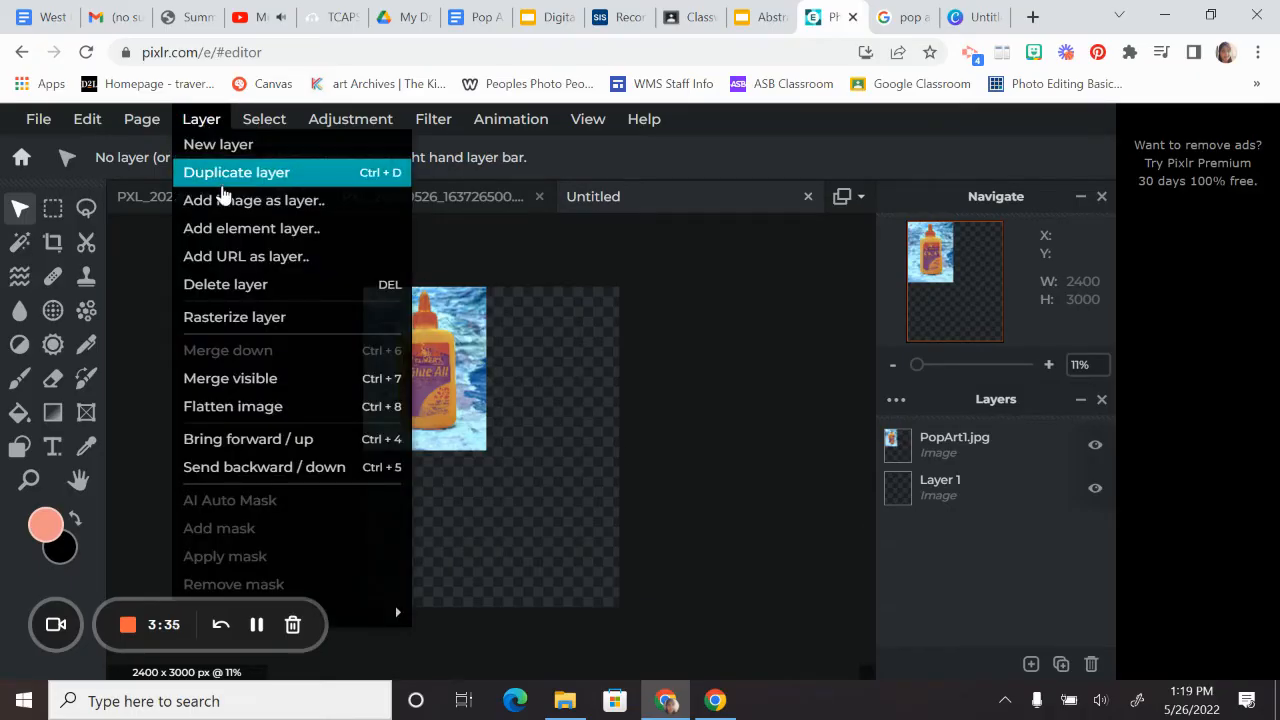
{"action": "left_click", "coordinate": [222, 202]}
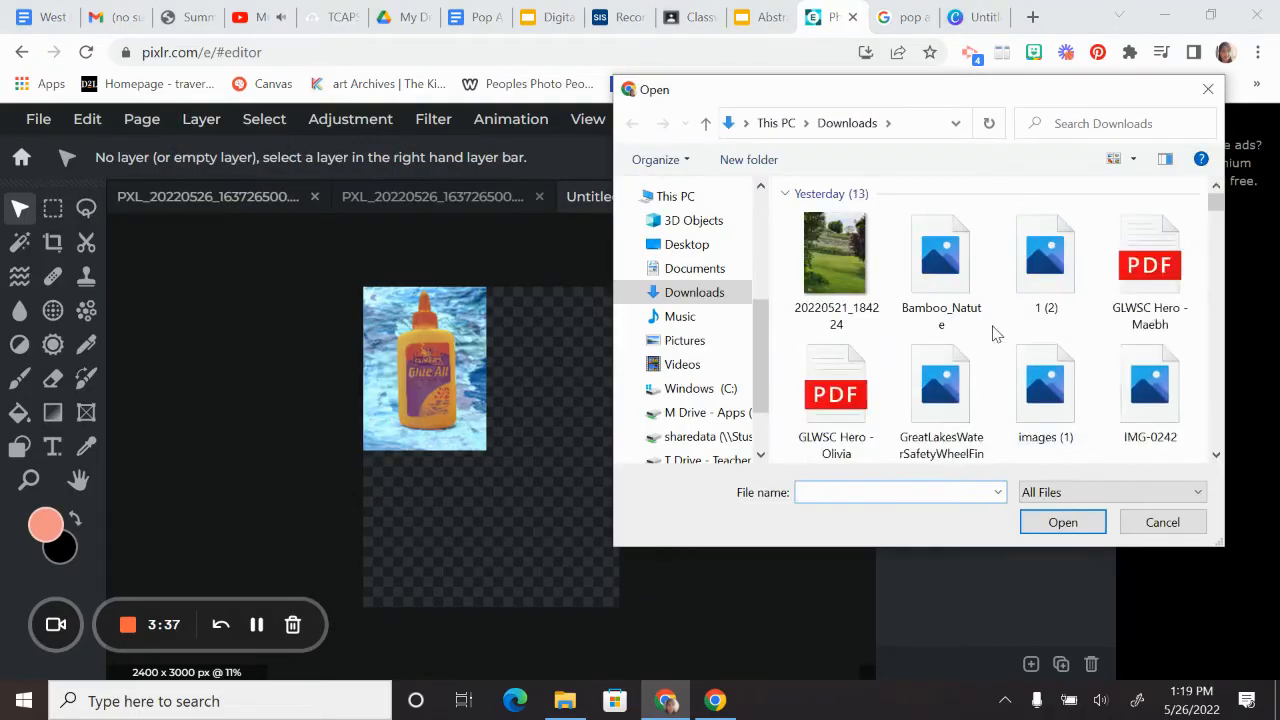
{"action": "double_click", "coordinate": [1042, 279]}
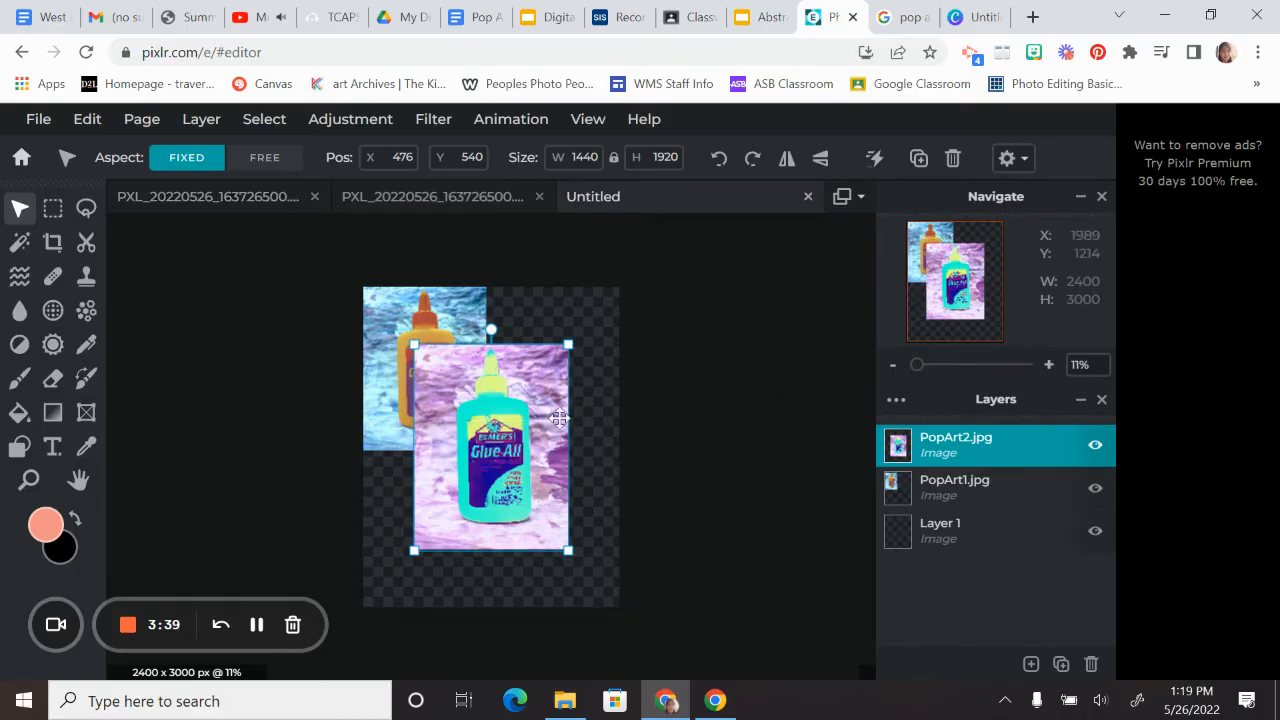
{"action": "left_click_drag", "start_coordinate": [538, 377], "coordinate": [609, 362]}
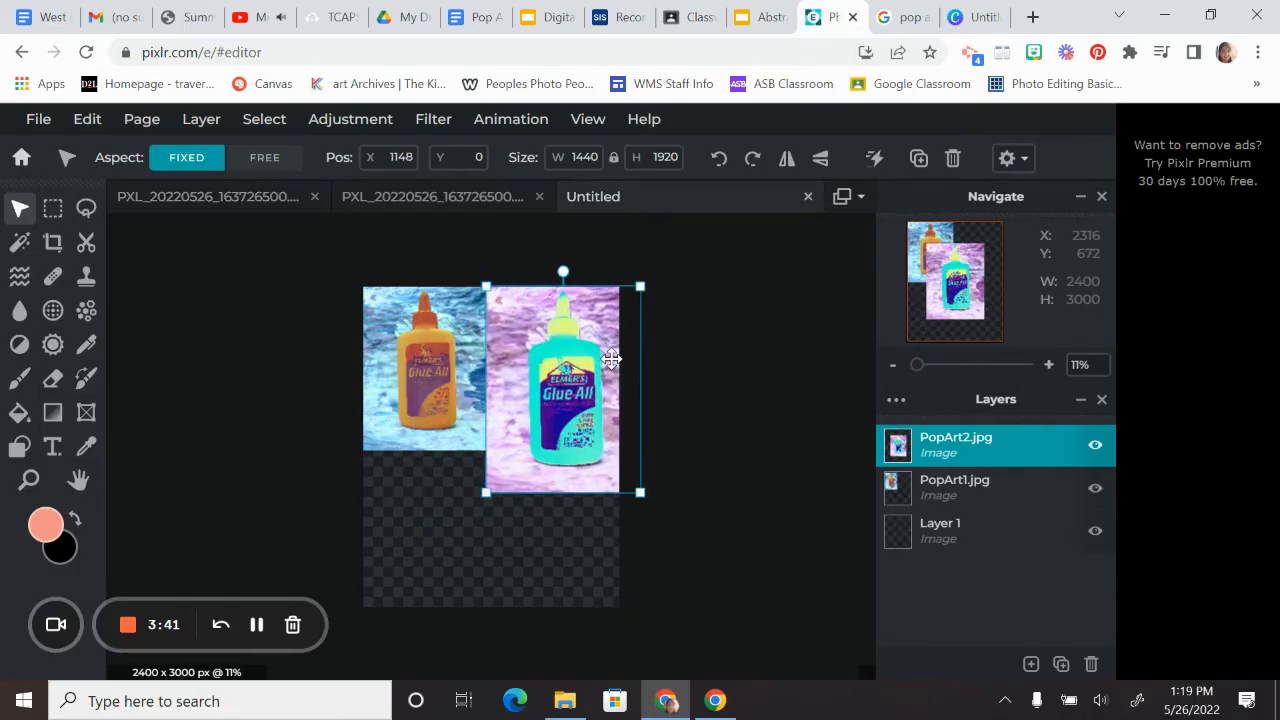
{"action": "left_click_drag", "start_coordinate": [637, 493], "coordinate": [603, 448]}
{"action": "left_click", "coordinate": [703, 443]}
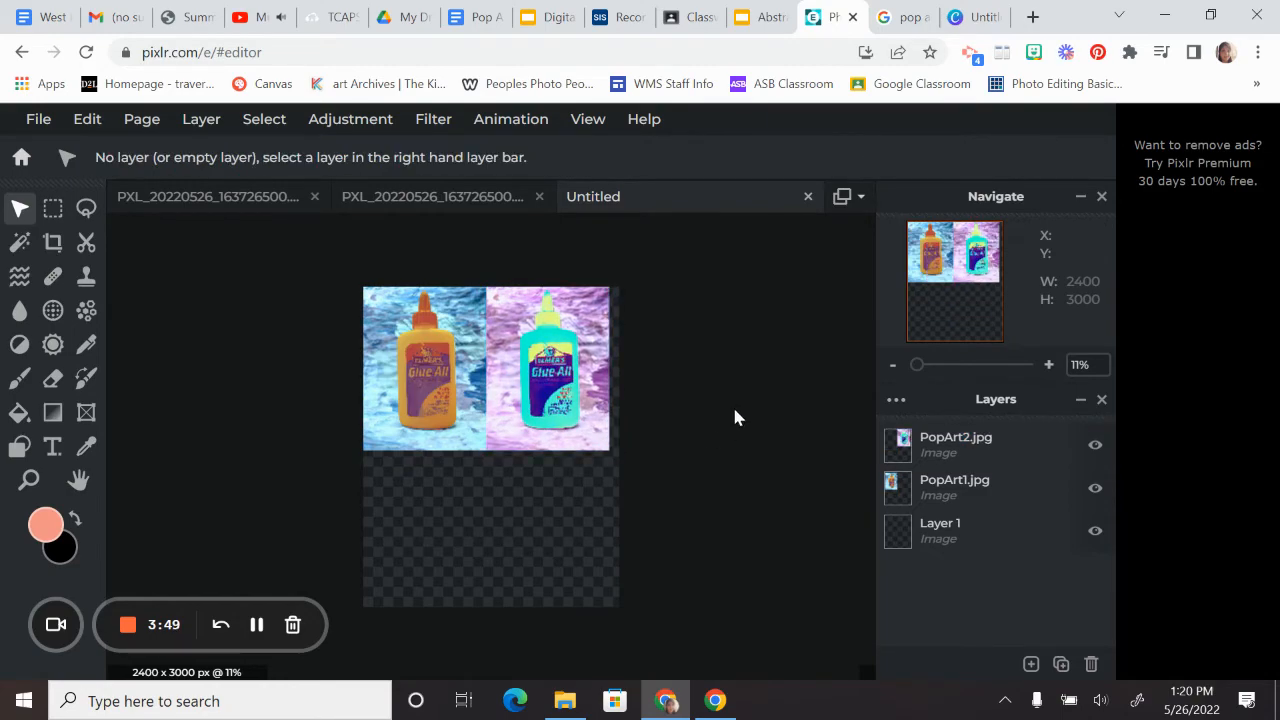
Fine-tune the PopArt2 layer's size so its lower edge lines up with PopArt1.
{"action": "scroll", "coordinate": [732, 410], "scroll_direction": "up", "scroll_amount": 5}
{"action": "left_click", "coordinate": [679, 406]}
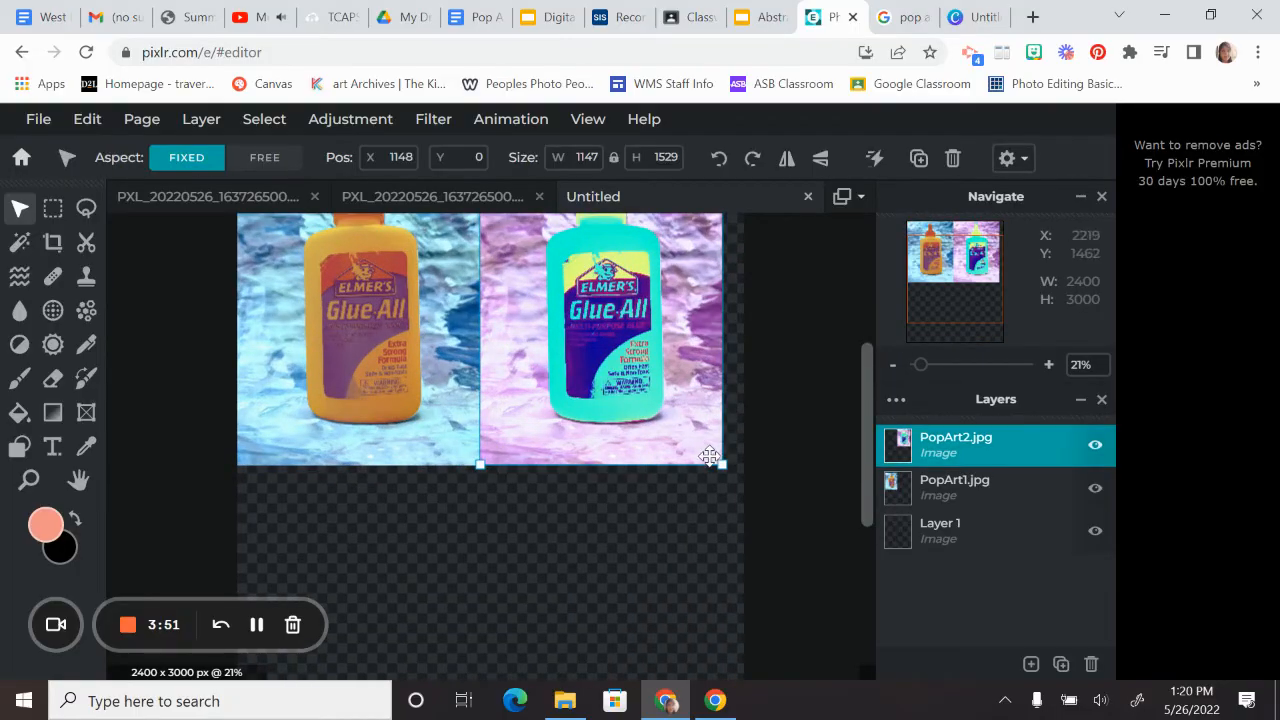
{"action": "left_click_drag", "start_coordinate": [721, 466], "coordinate": [724, 467]}
{"action": "left_click", "coordinate": [799, 467]}
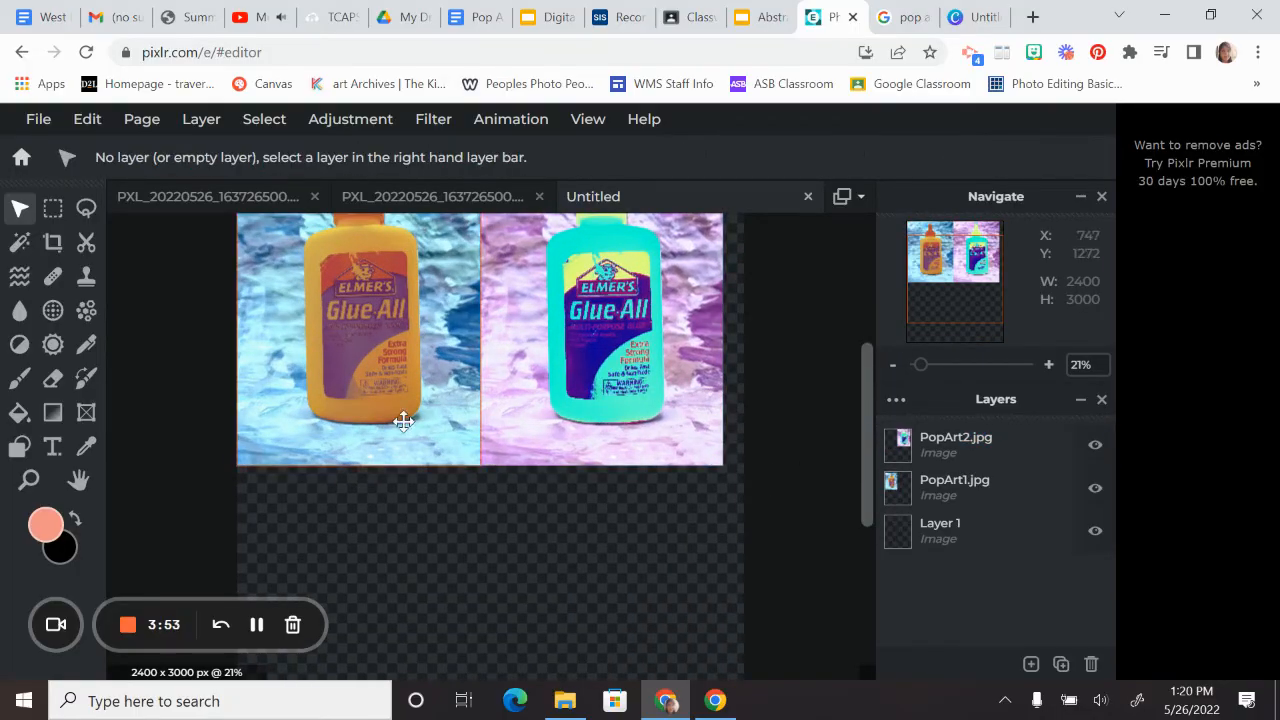
{"action": "scroll", "coordinate": [802, 370], "scroll_direction": "down", "scroll_amount": 5}
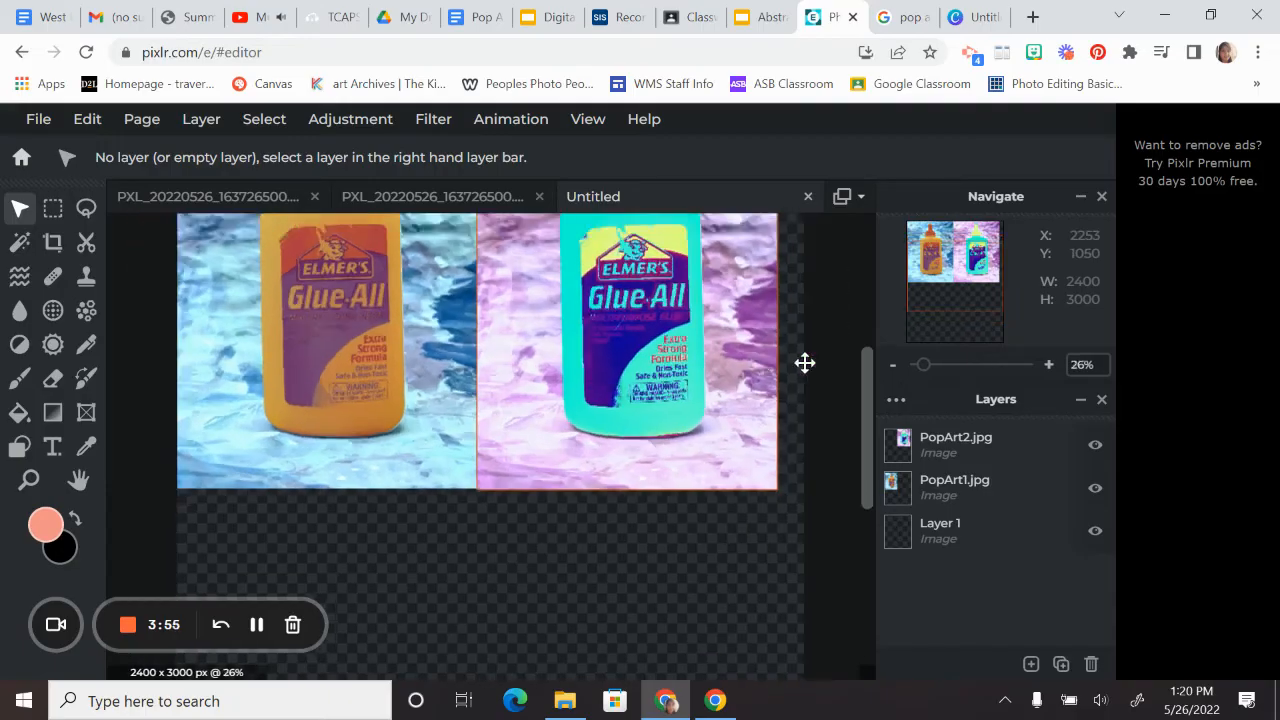
Add PopArt3 as a layer and fit it directly below PopArt1 at X 0, Y 1533, scaled to about 1148 × 1531.
{"action": "left_click", "coordinate": [218, 124]}
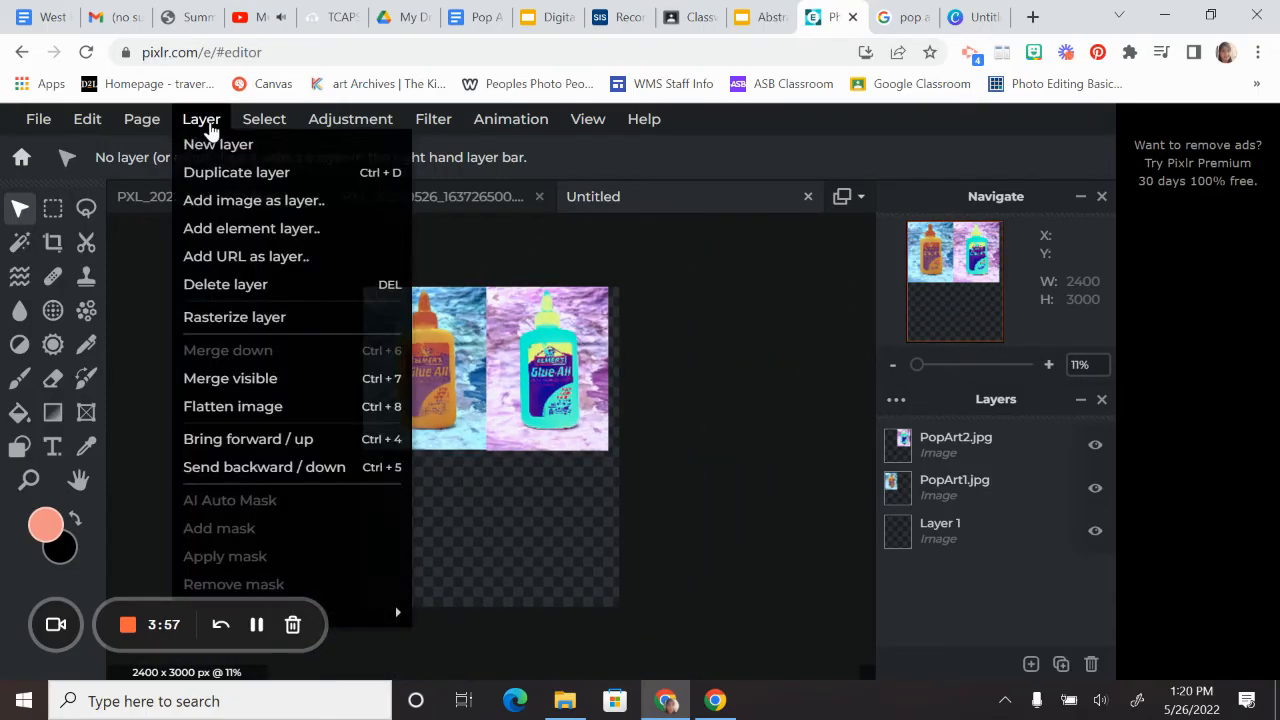
{"action": "left_click", "coordinate": [293, 199]}
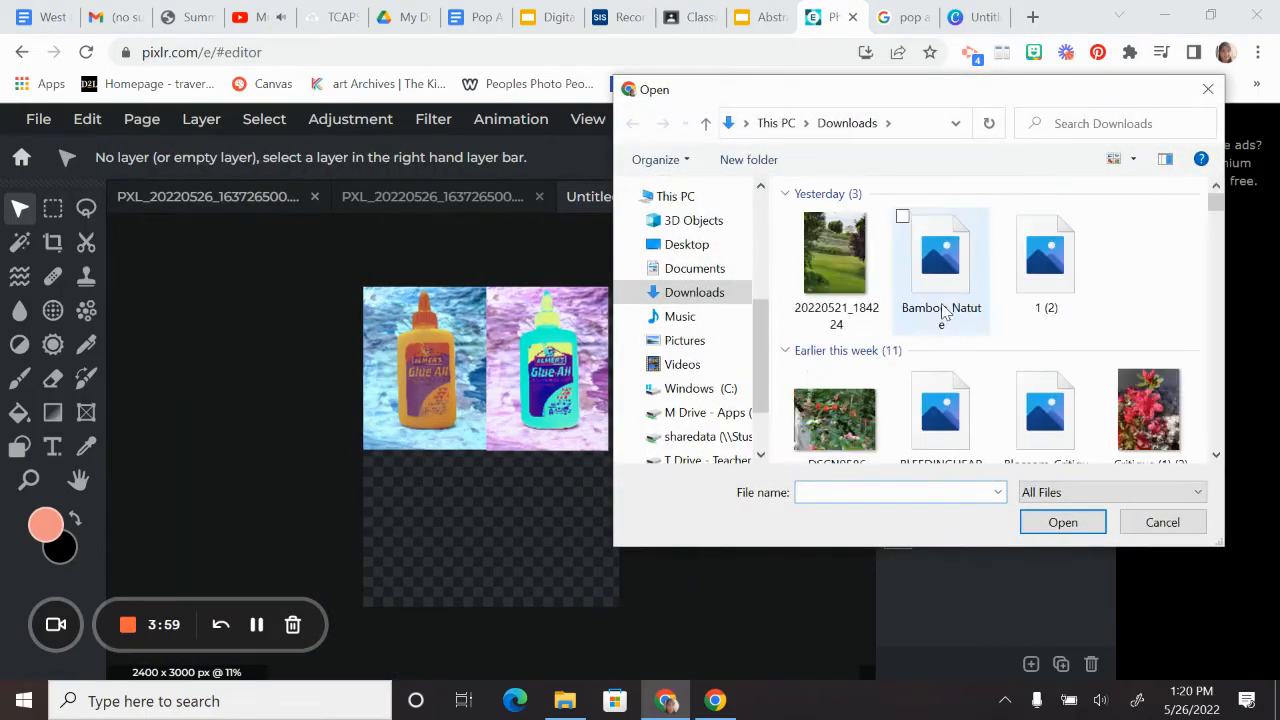
{"action": "double_click", "coordinate": [940, 288]}
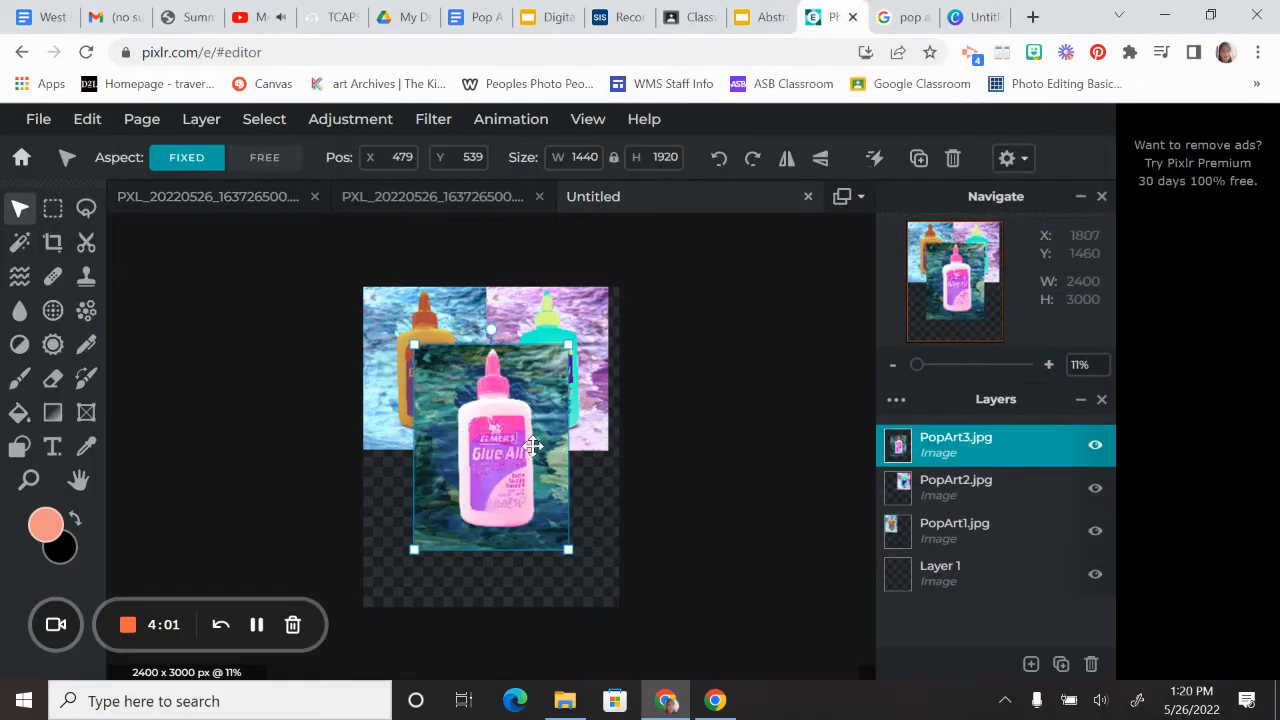
{"action": "left_click_drag", "start_coordinate": [540, 488], "coordinate": [491, 595]}
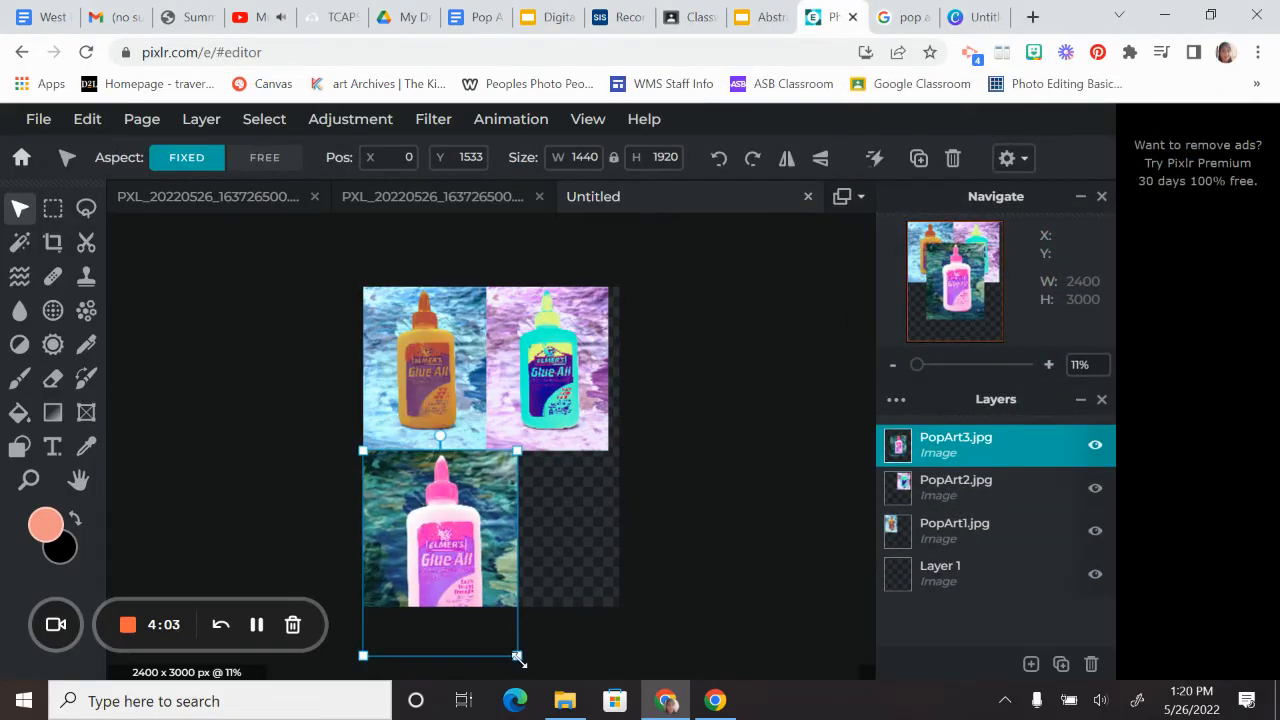
{"action": "left_click_drag", "start_coordinate": [516, 655], "coordinate": [486, 591]}
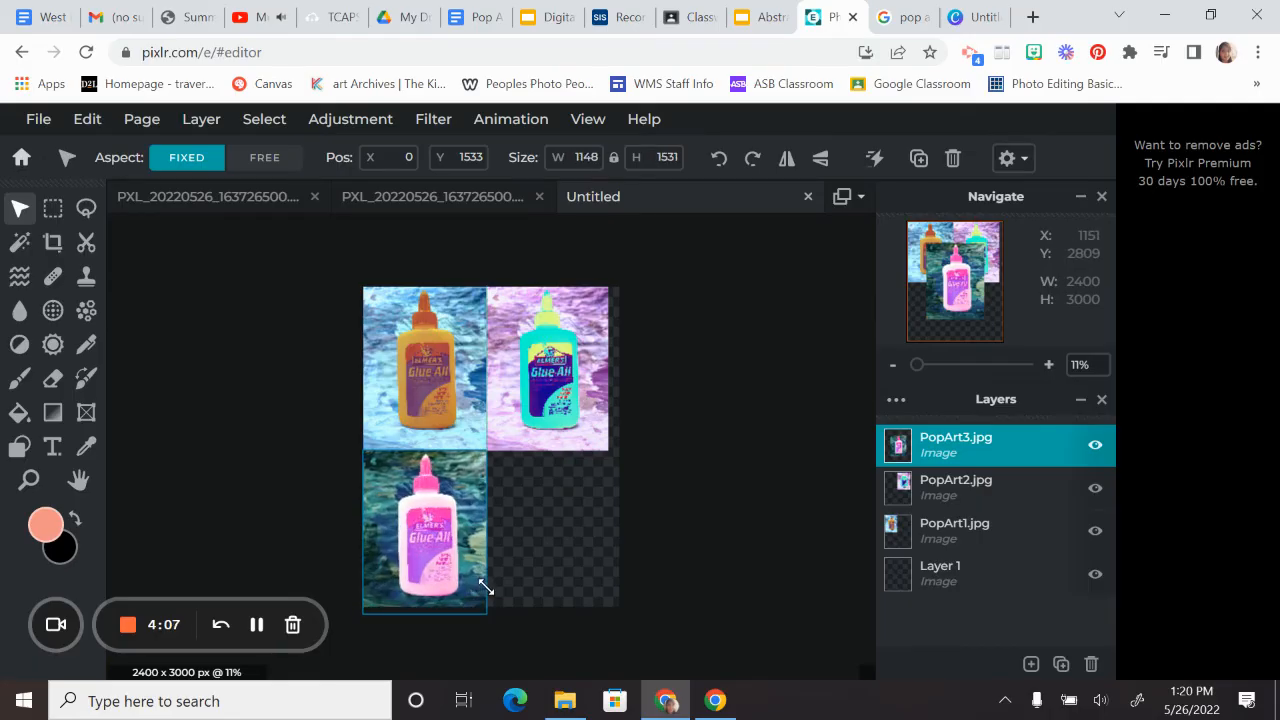
{"action": "left_click", "coordinate": [650, 555]}
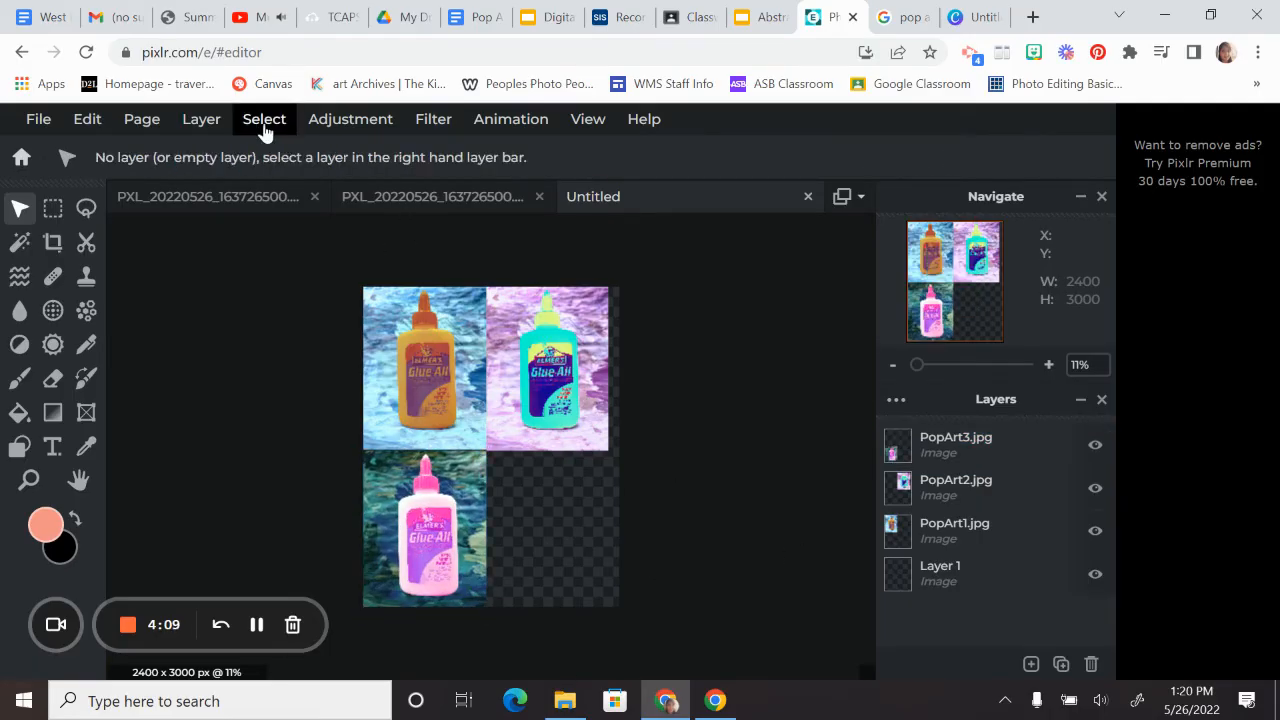
Add PopArt4 as a layer and fit it below PopArt2 at X 1148, Y 1533, scaled to about 1097 × 1463.
{"action": "left_click", "coordinate": [210, 122]}
{"action": "left_click", "coordinate": [245, 203]}
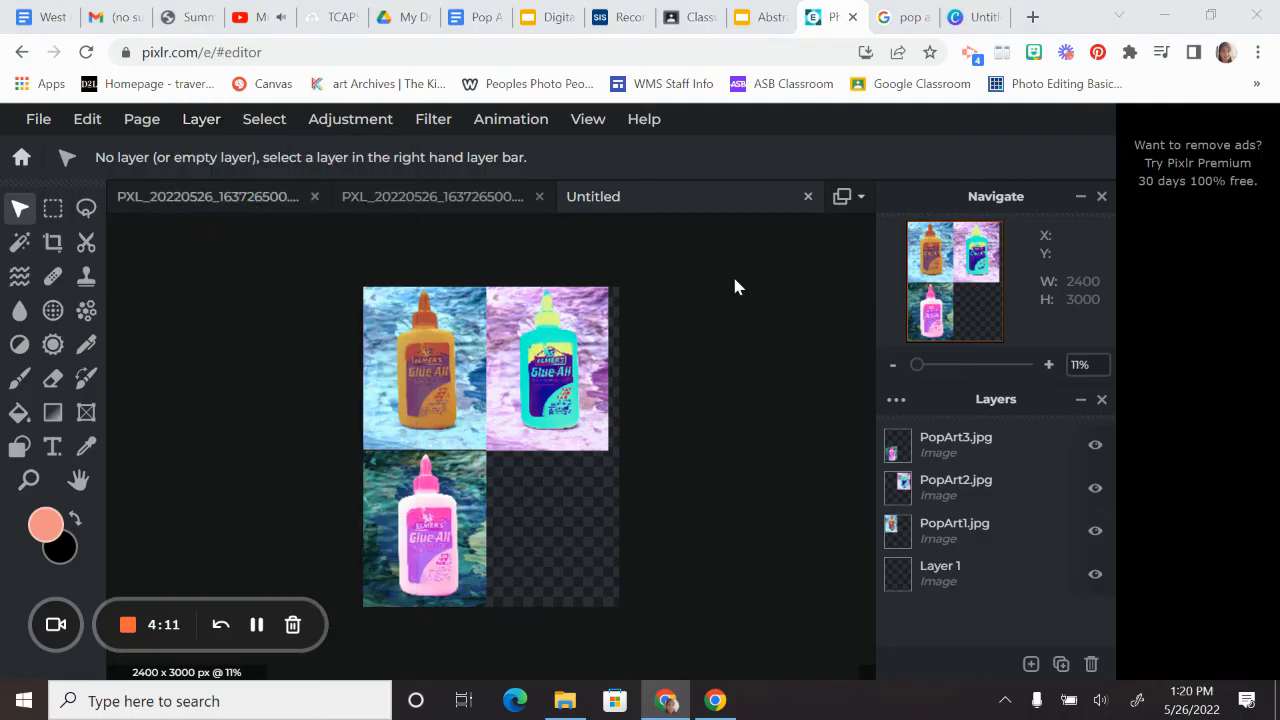
{"action": "double_click", "coordinate": [848, 318]}
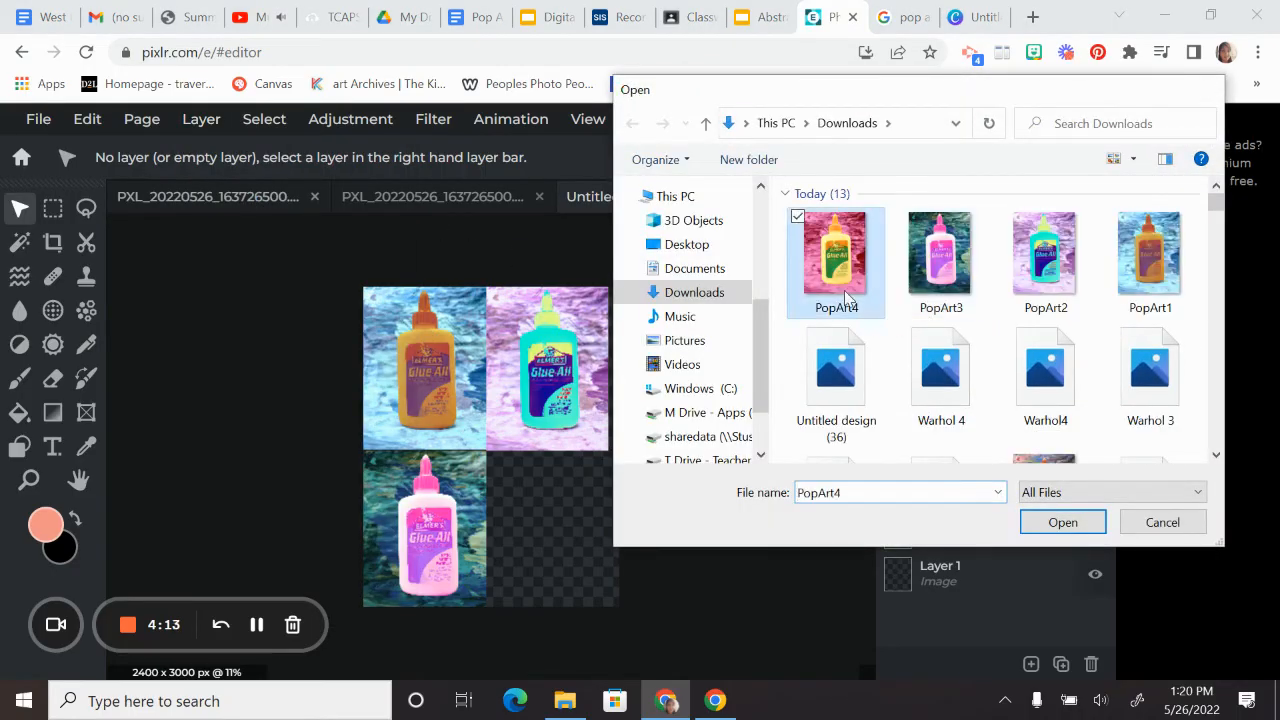
{"action": "left_click_drag", "start_coordinate": [565, 568], "coordinate": [565, 578]}
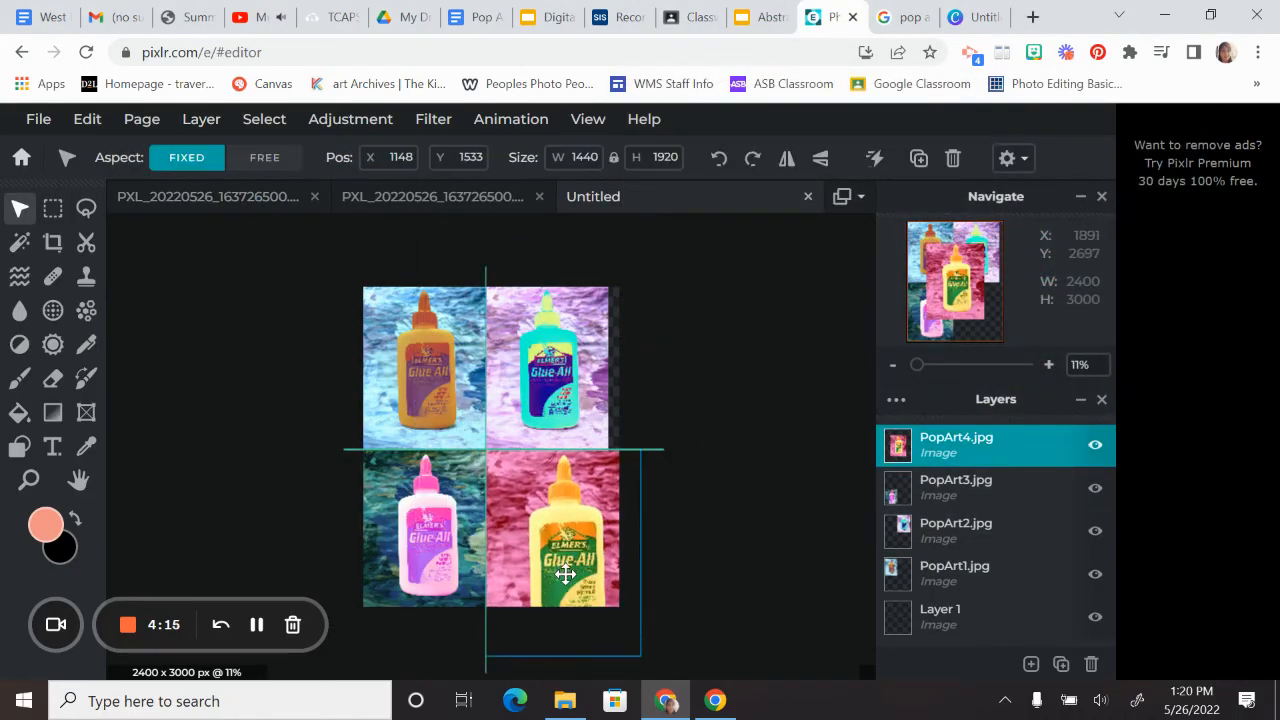
{"action": "left_click_drag", "start_coordinate": [640, 655], "coordinate": [596, 607]}
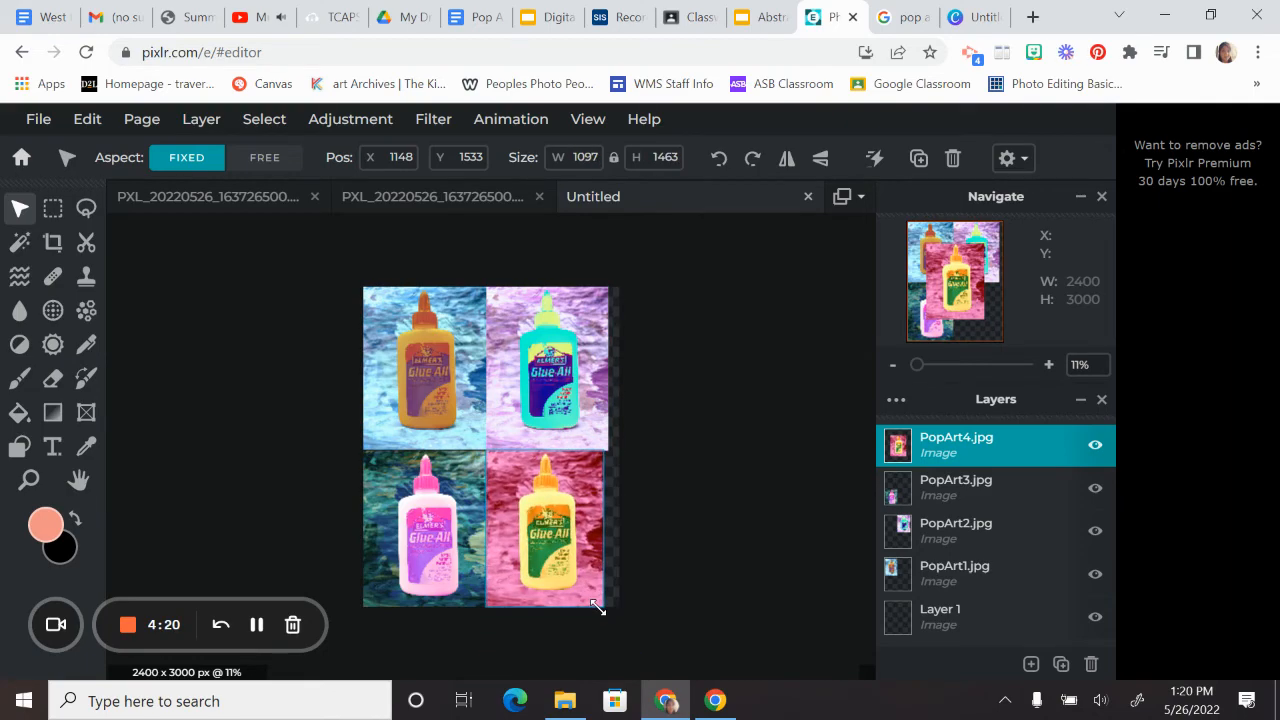